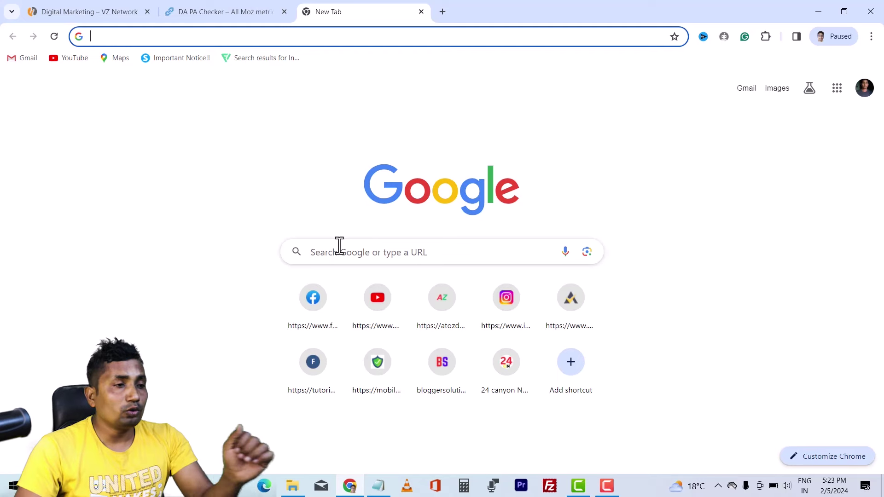
Step: Search Google for "blogger solution" and look through the results page
left_click(340, 250)
type("blo")
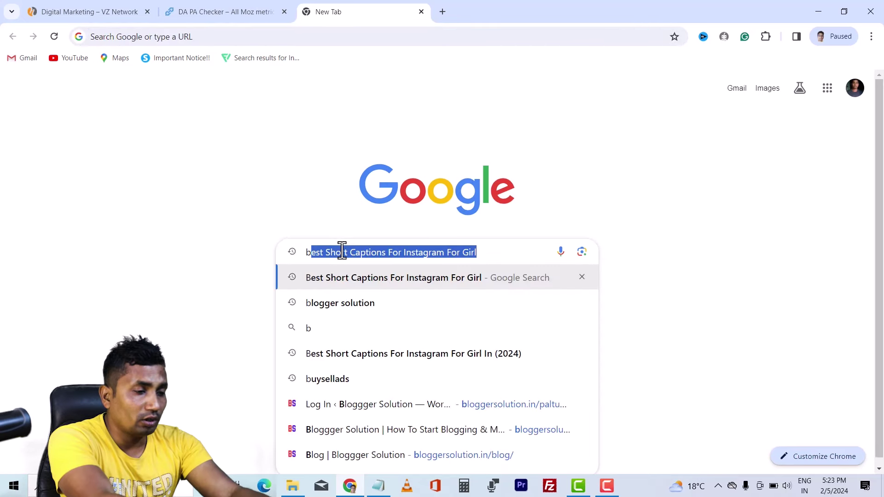
left_click(361, 280)
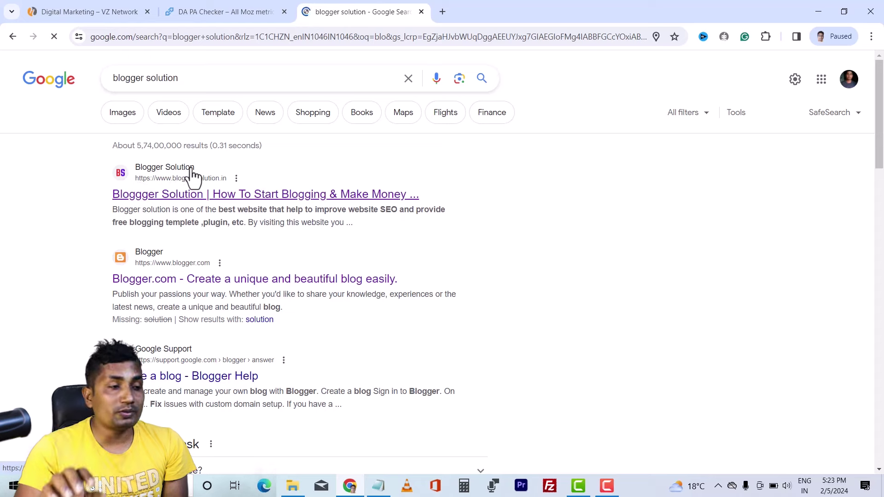
scroll(198, 216, "down", 6)
scroll(271, 271, "down", 5)
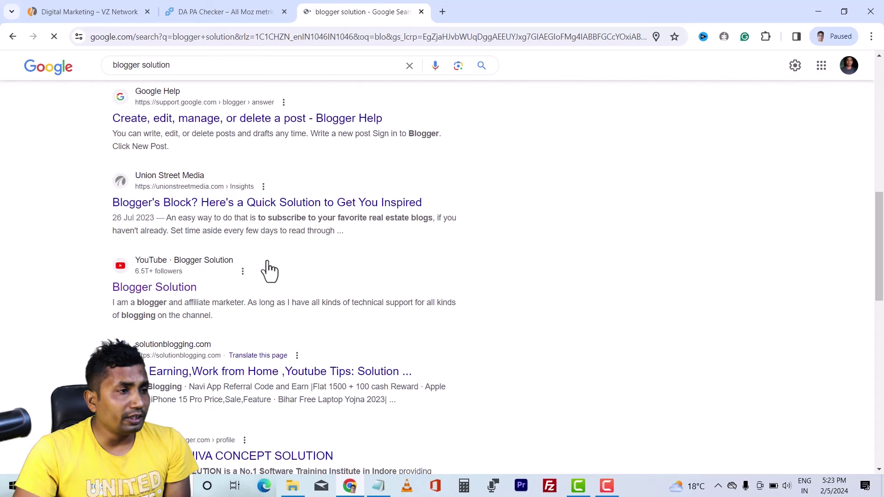
scroll(269, 269, "down", 4)
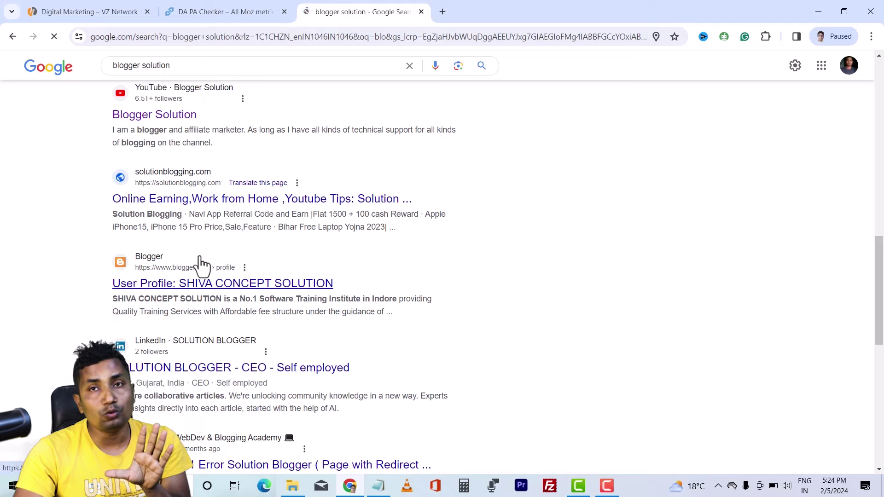
scroll(199, 256, "up", 5)
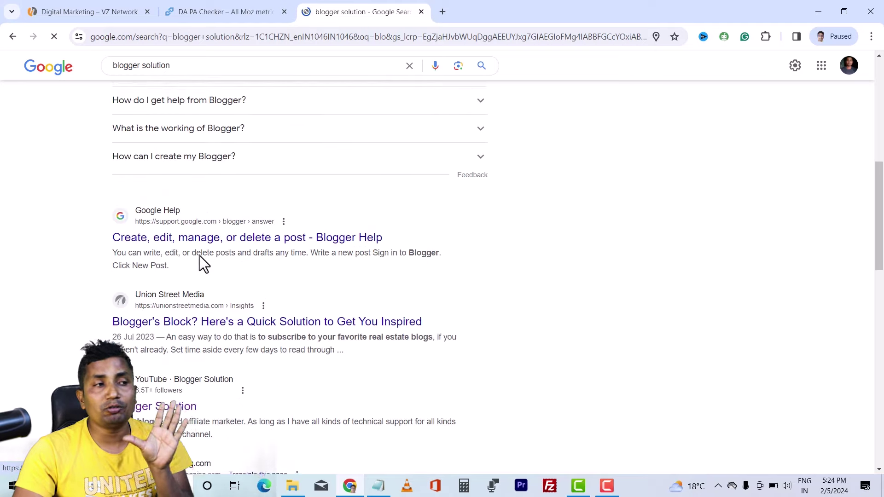
scroll(199, 257, "up", 4)
scroll(200, 257, "up", 4)
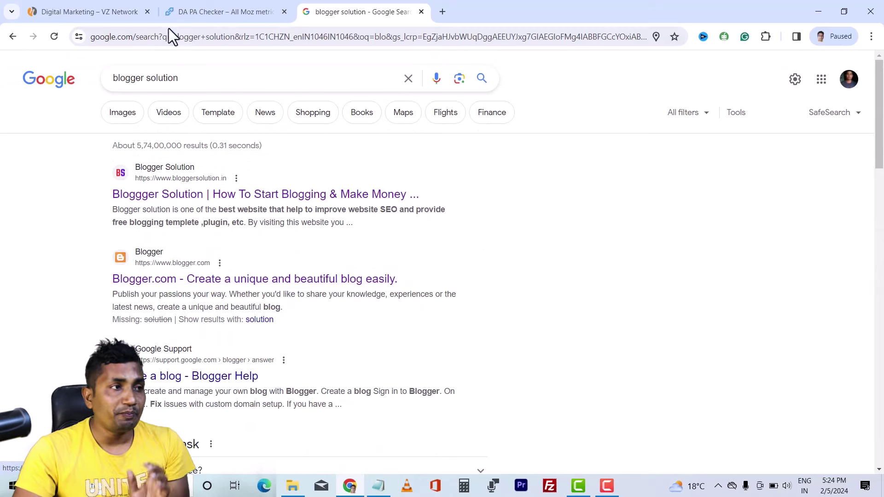
left_click(209, 12)
right_click(331, 100)
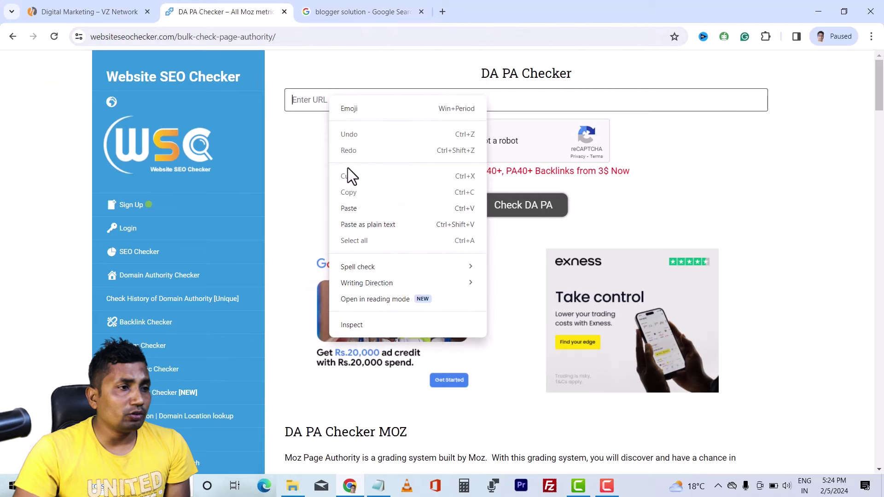
left_click(352, 207)
left_click(441, 149)
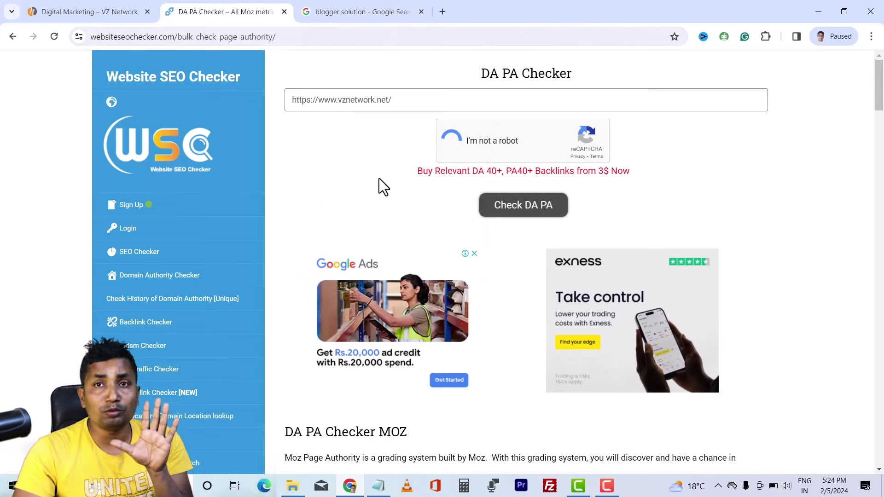
left_click(489, 208)
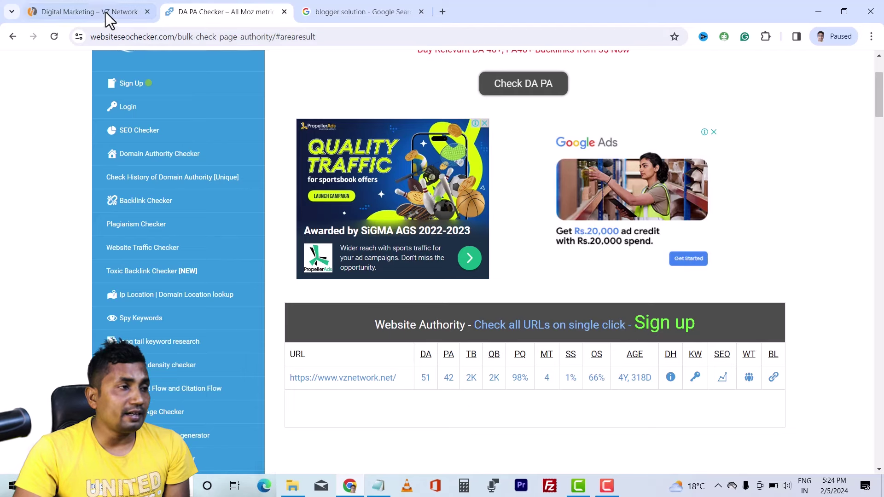
Step: Switch to the pnb backlinks file in Notepad and copy the first URL in the list
left_click(375, 492)
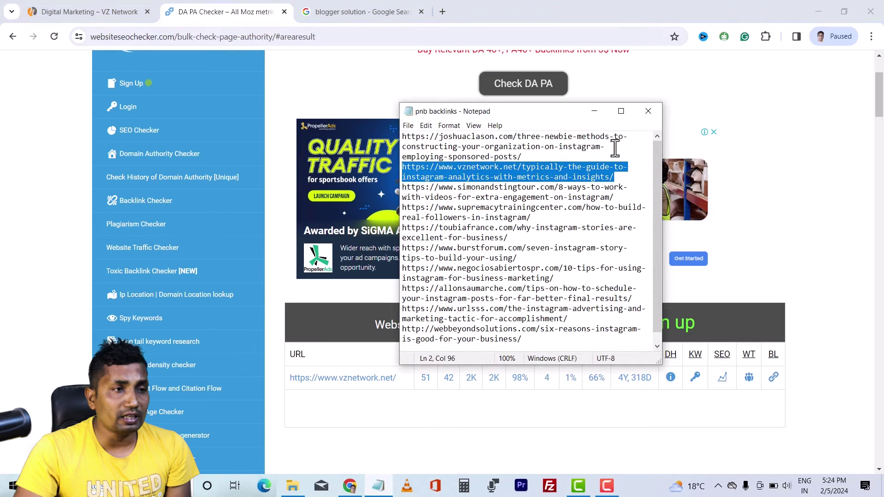
left_click_drag(535, 156, 403, 137)
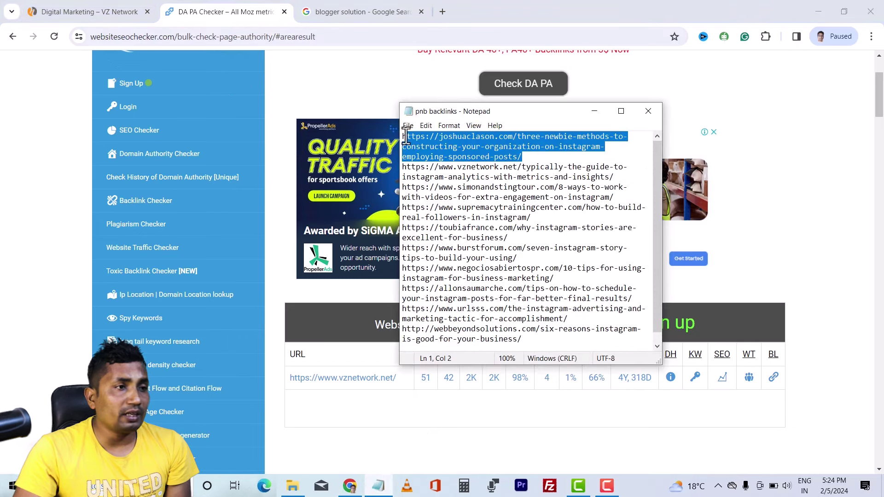
right_click(445, 141)
left_click(474, 172)
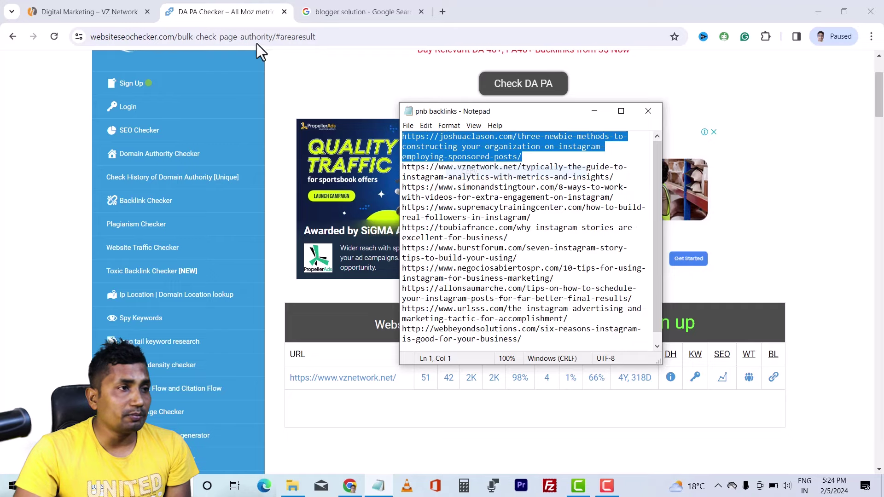
Step: Load the copied URL in the browser tab with the "blogger solution" results and scan the article for its embedded link
left_click(348, 10)
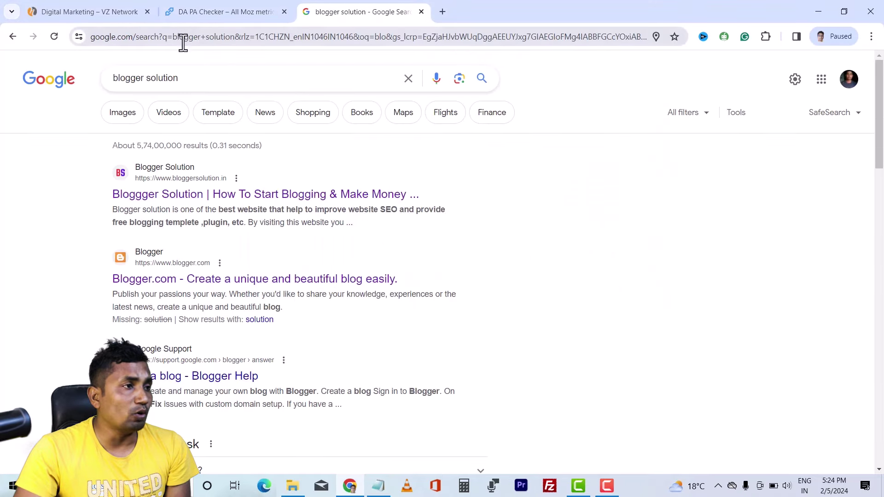
right_click(149, 38)
left_click(183, 134)
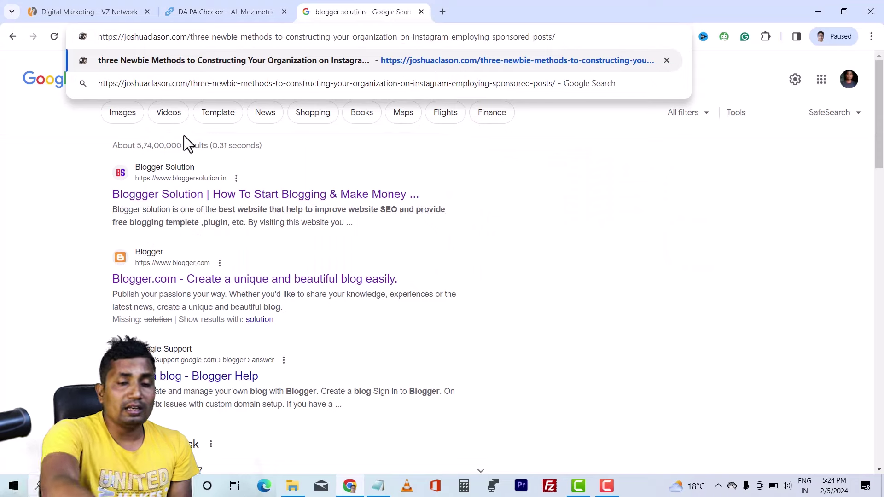
key("Return")
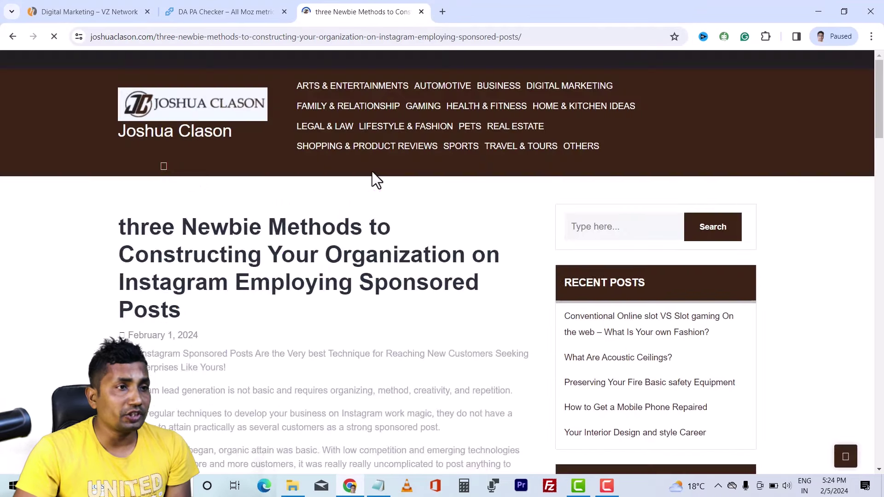
scroll(483, 237, "down", 5)
scroll(479, 238, "down", 2)
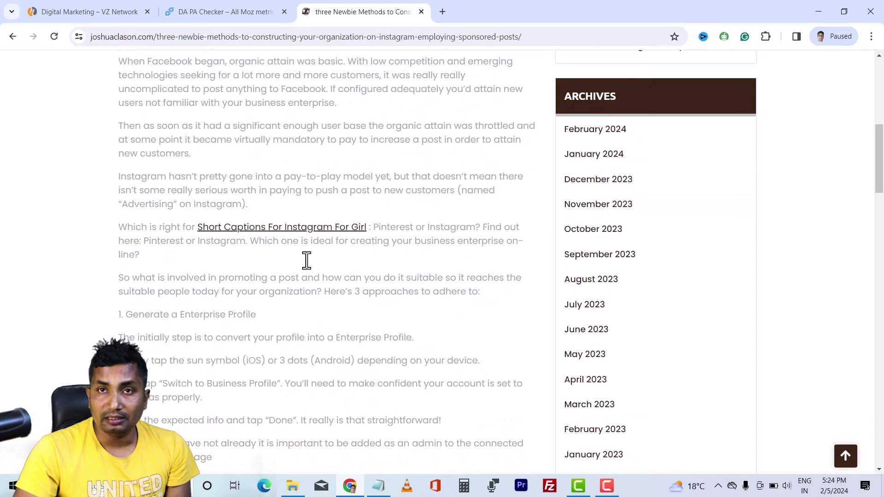
scroll(399, 287, "up", 7)
scroll(374, 262, "down", 8)
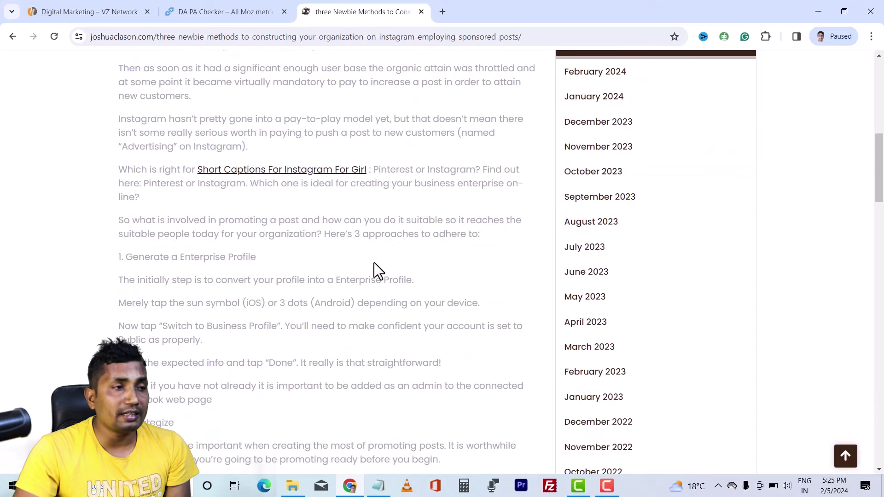
Step: Open the article's "Short Captions For Instagram For Girl" link in a new tab and look through the linked captions page
right_click(307, 174)
left_click(328, 184)
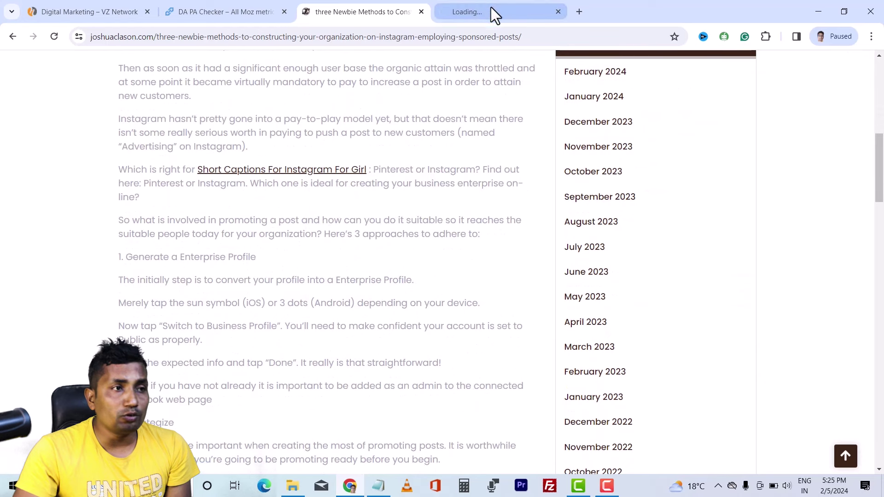
left_click(490, 9)
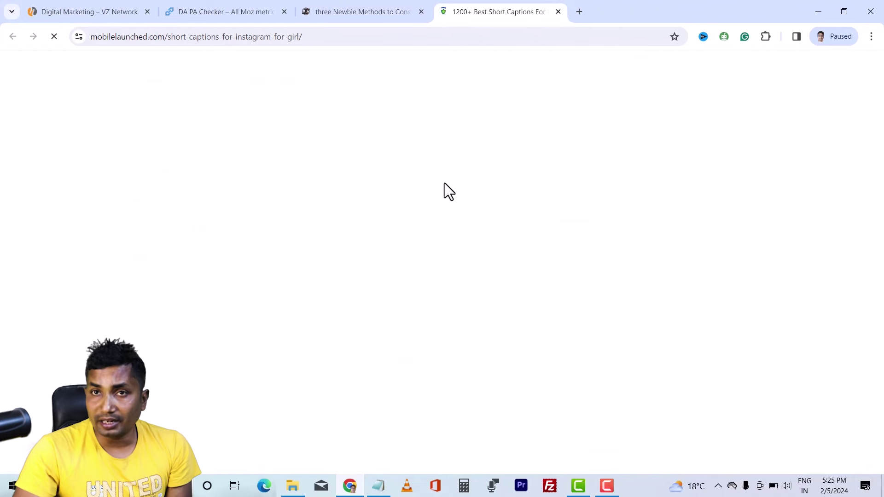
scroll(442, 261, "down", 6)
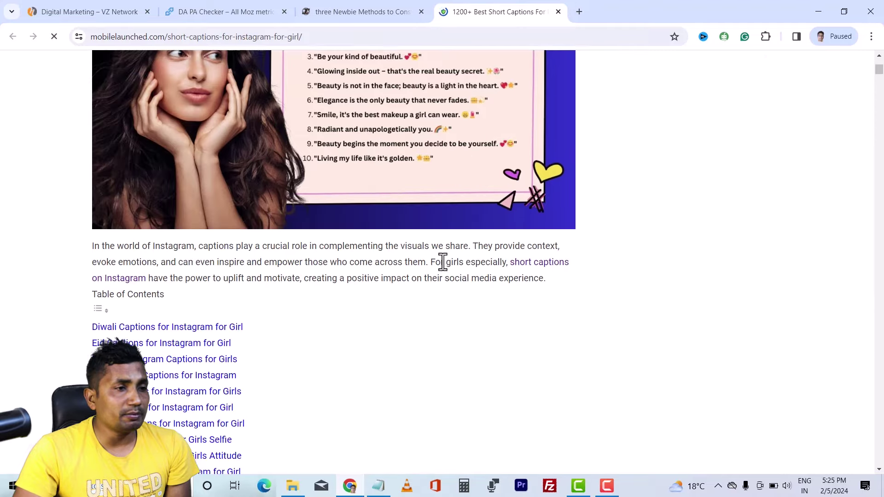
scroll(416, 205, "down", 7)
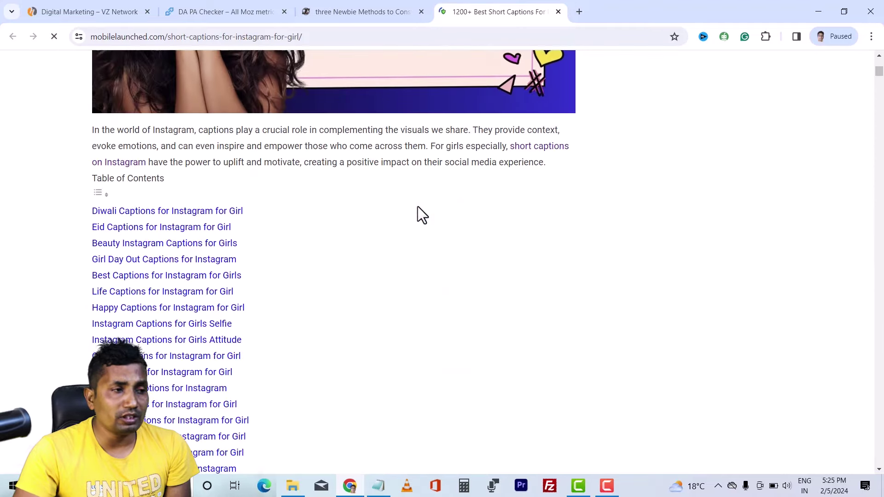
scroll(417, 207, "down", 20)
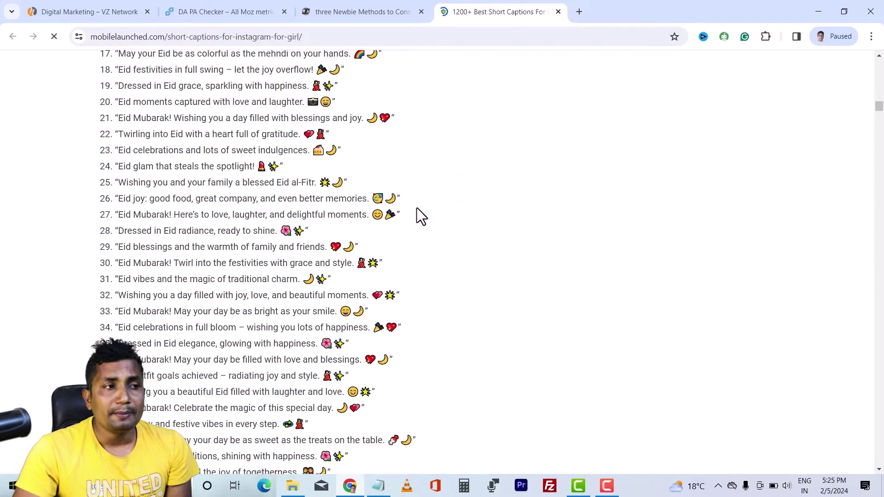
scroll(416, 208, "down", 7)
scroll(417, 208, "up", 10)
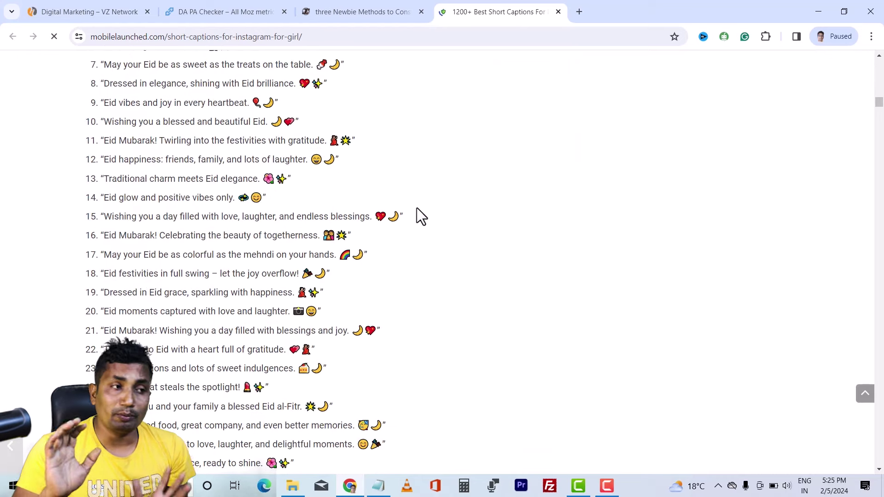
scroll(410, 210, "up", 6)
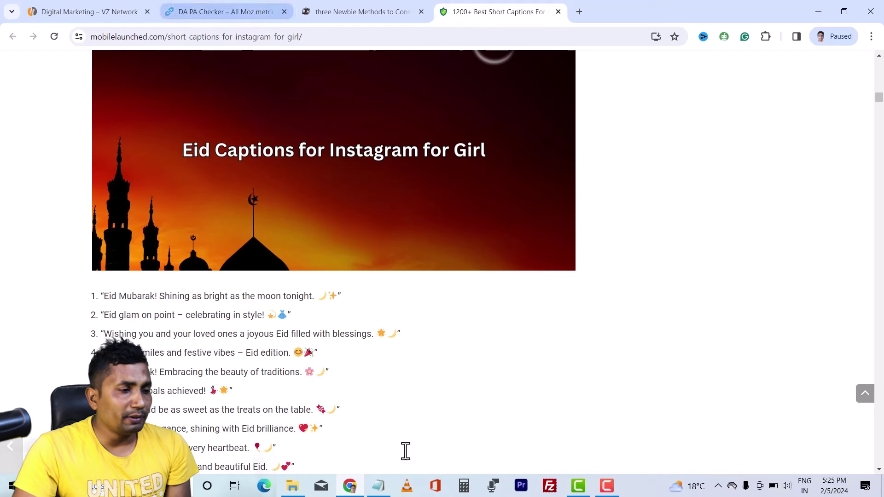
Step: Switch to the pnb backlinks file in Notepad and copy the simonandstingtour.com URL
left_click(378, 486)
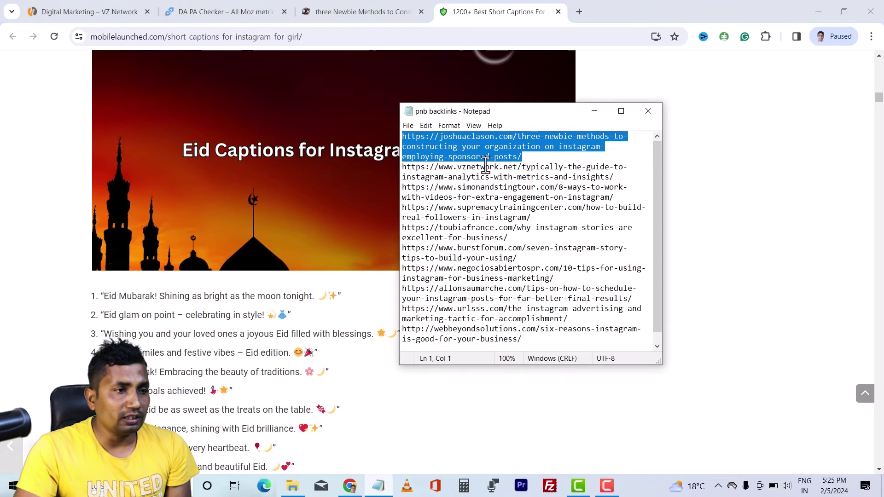
left_click(405, 186)
left_click_drag(404, 186, 619, 197)
right_click(566, 193)
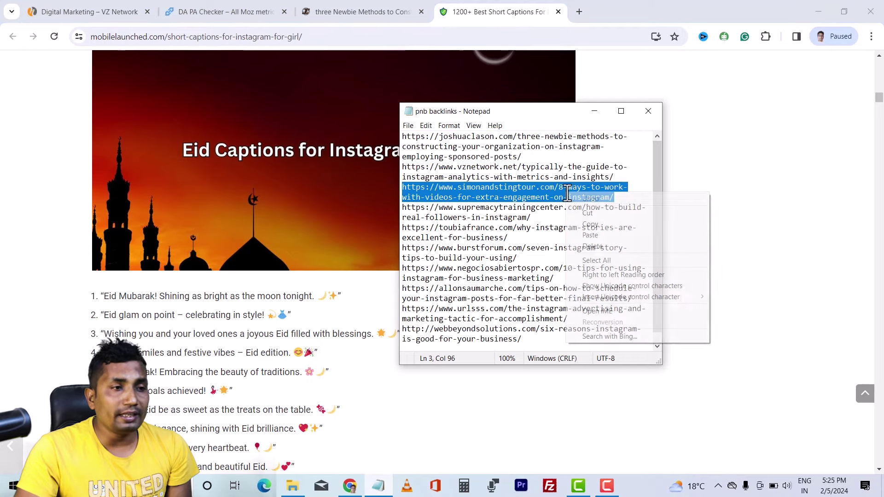
left_click(590, 226)
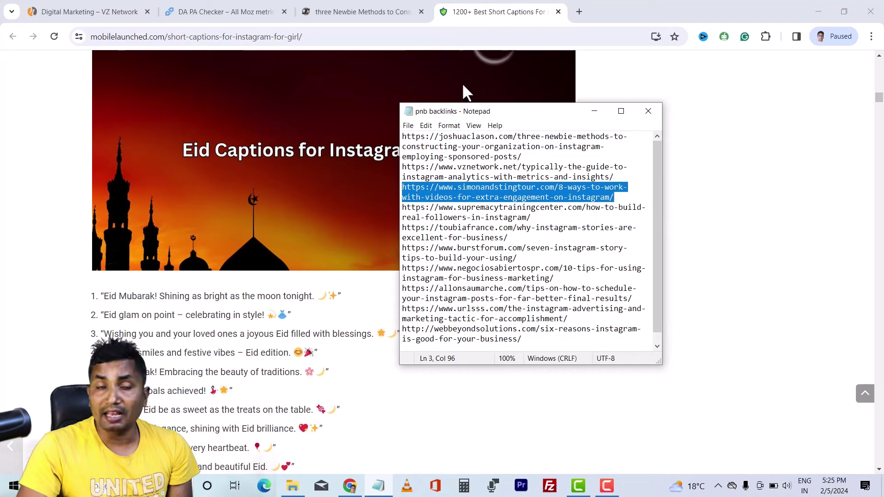
Step: Close the Instagram captions page in the browser and load the copied simonandstingtour.com URL in a new tab
left_click(556, 10)
left_click(556, 10)
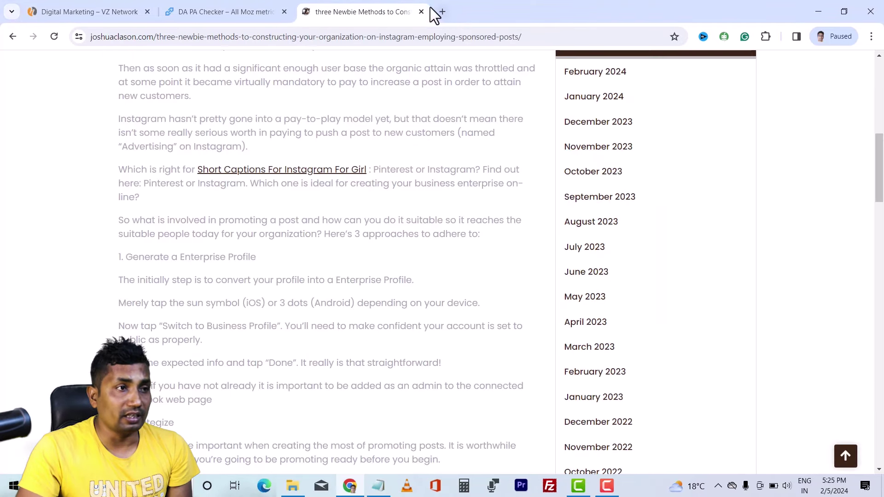
key("ctrl+t")
right_click(249, 36)
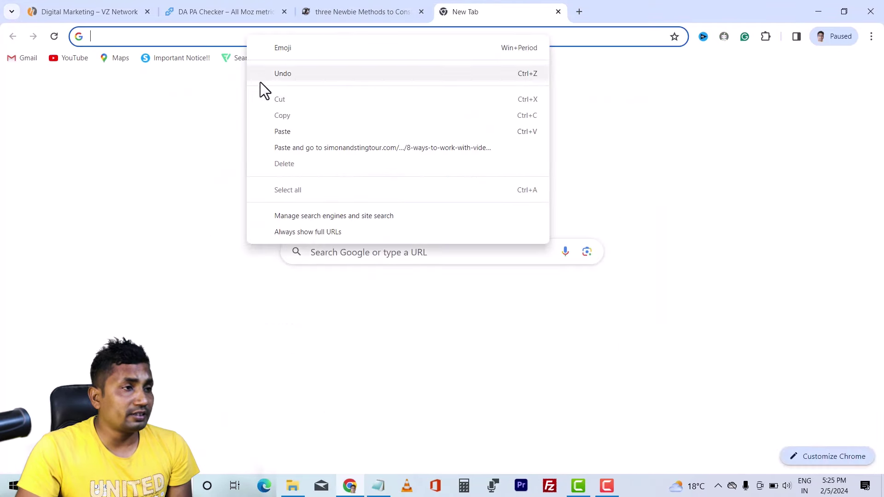
left_click(286, 130)
key("Return")
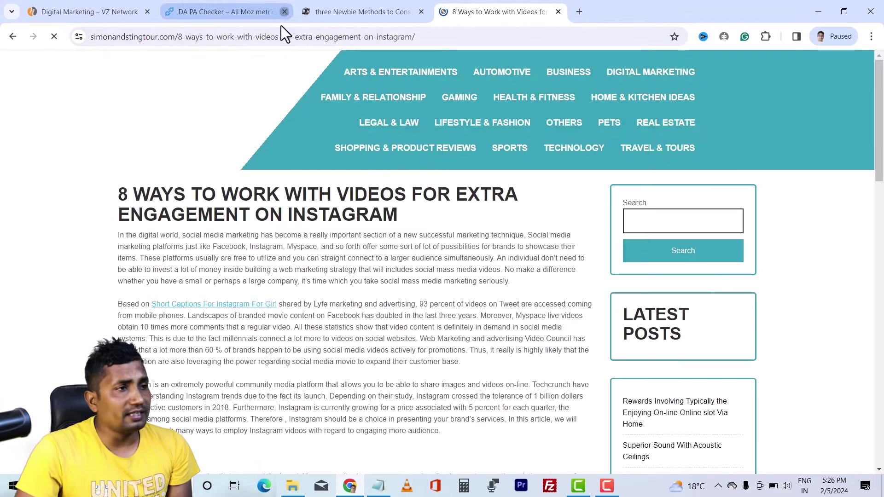
Step: Close the DA PA Checker tab and examine the simonandstingtour.com article around its "Short Captions For Instagram For Girl" link
left_click(284, 11)
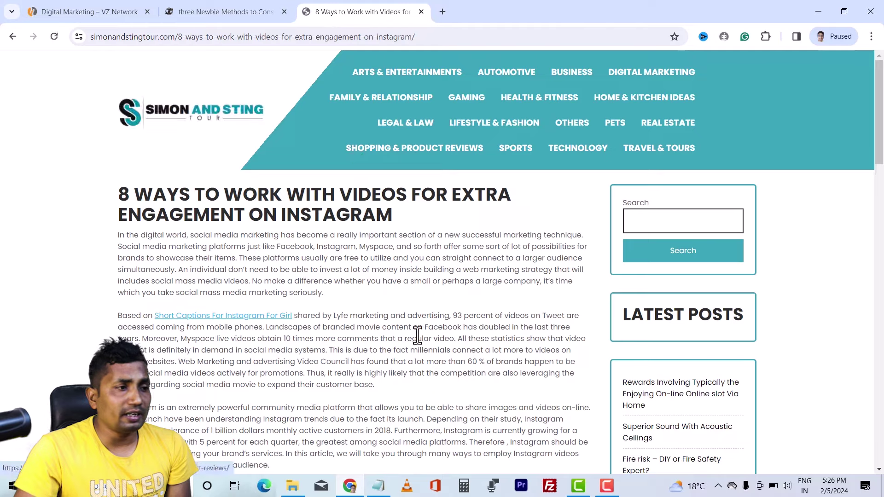
scroll(392, 276, "down", 3)
scroll(387, 215, "up", 3)
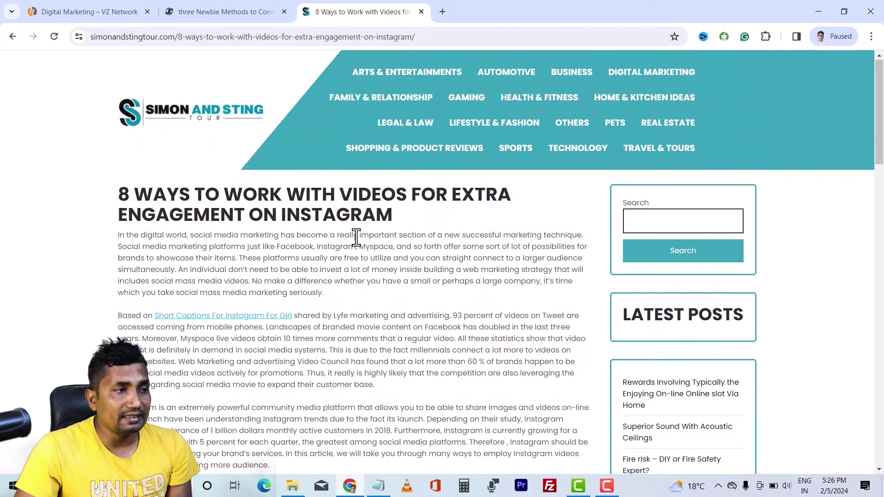
scroll(360, 240, "down", 2)
scroll(359, 240, "down", 10)
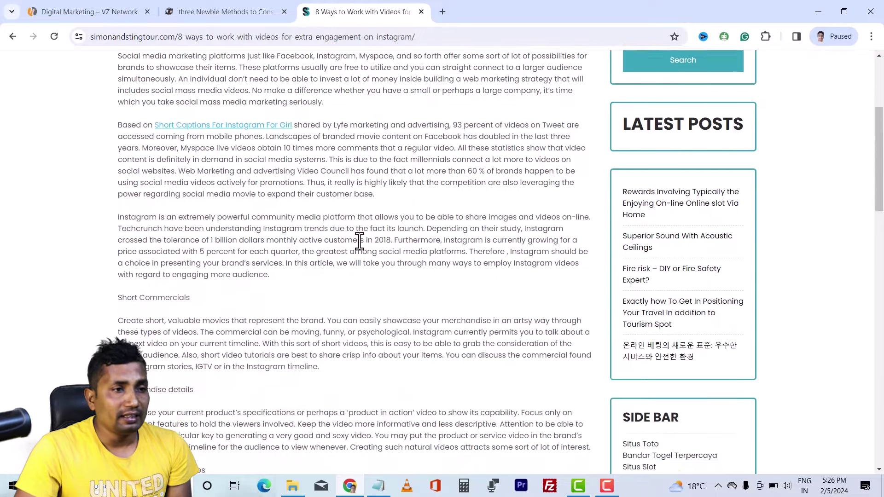
scroll(359, 240, "up", 5)
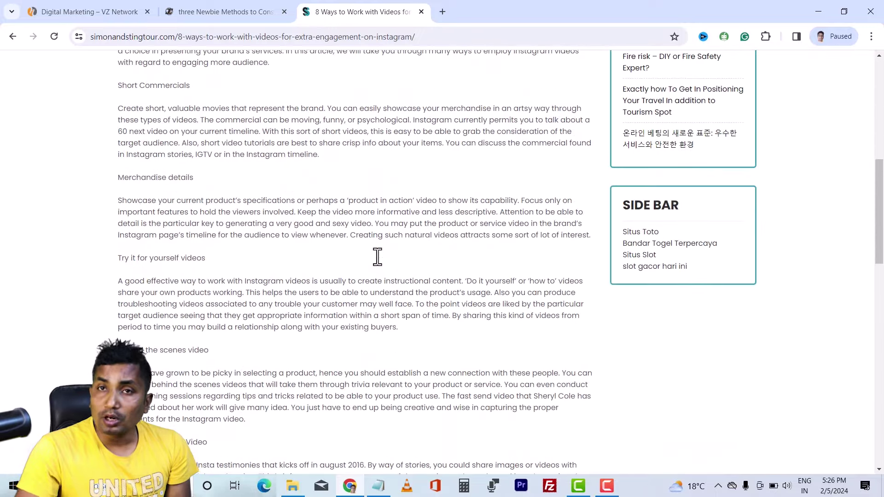
scroll(380, 275, "up", 6)
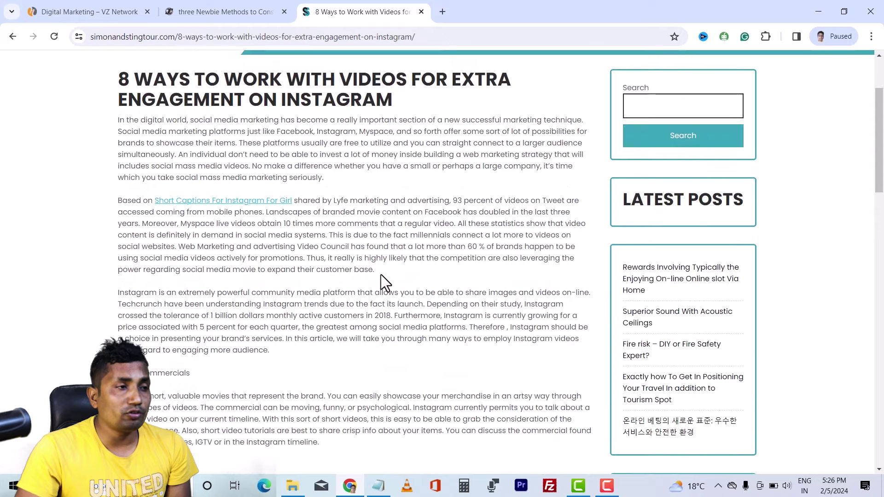
Step: Open the simonandstingtour.com article's captions link in a new tab and look through the Mobile Launched captions article
right_click(246, 204)
left_click(265, 212)
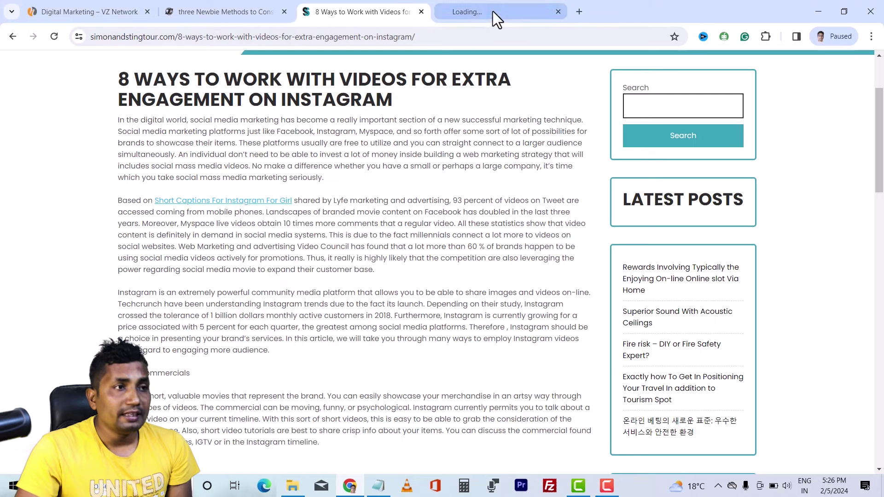
left_click(494, 5)
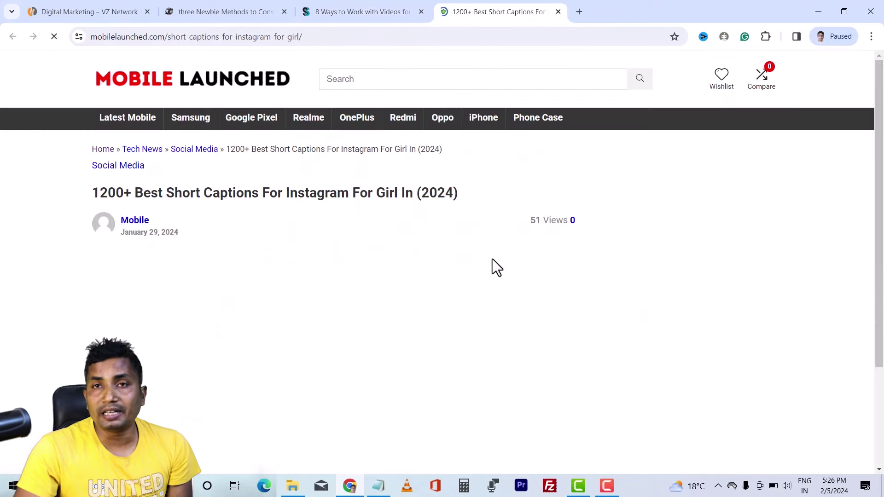
scroll(355, 276, "down", 7)
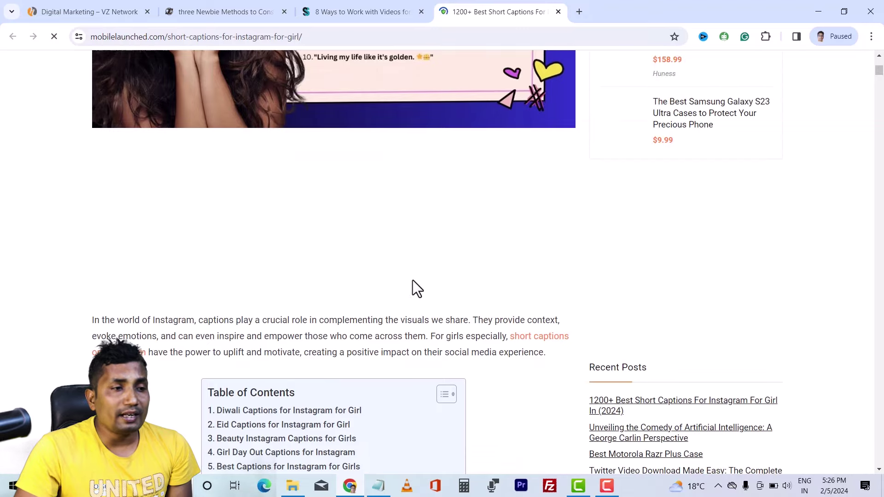
scroll(437, 256, "down", 4)
scroll(461, 252, "down", 15)
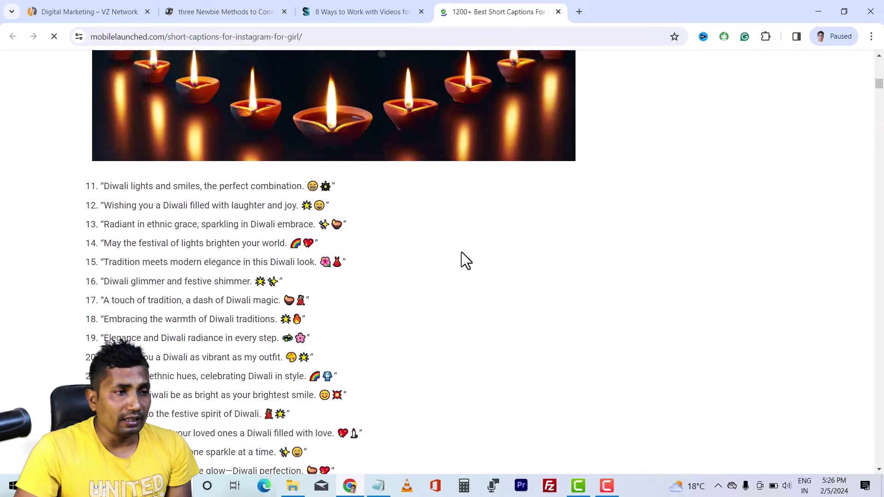
scroll(461, 252, "up", 18)
scroll(462, 251, "up", 5)
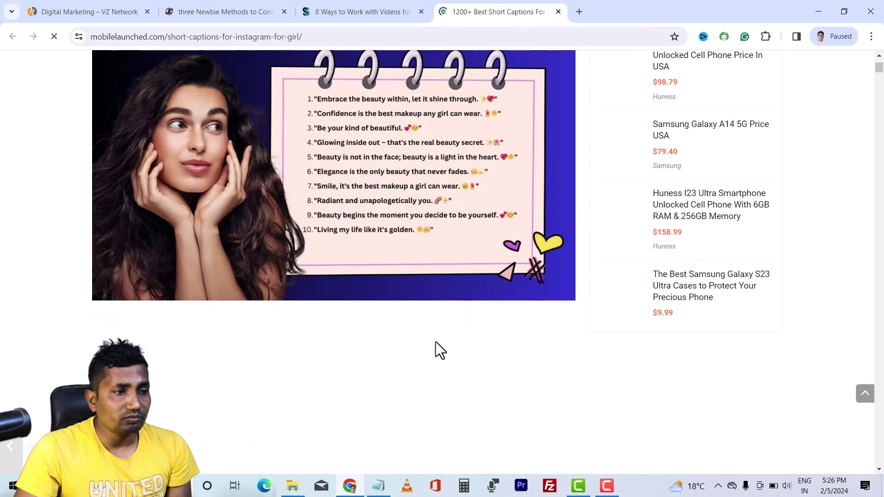
scroll(420, 231, "down", 3)
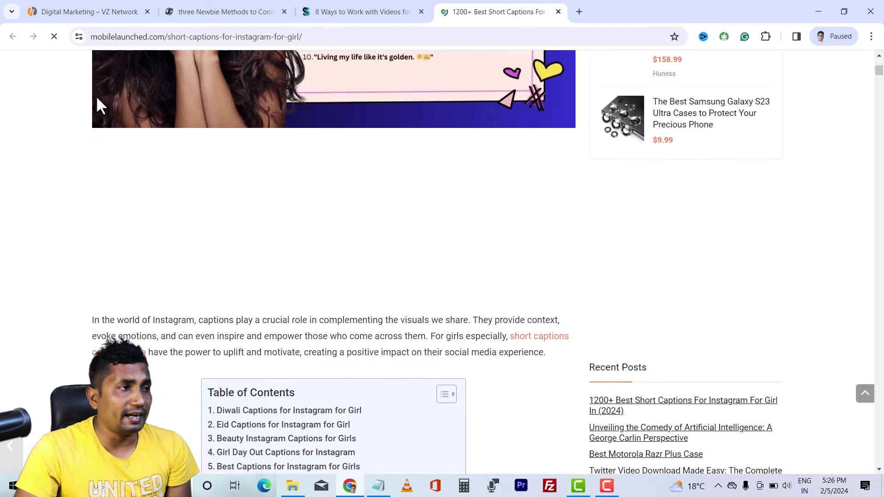
Step: Return to the simonandstingtour.com article, bring up the pnb backlinks list in Notepad and close it
left_click(373, 12)
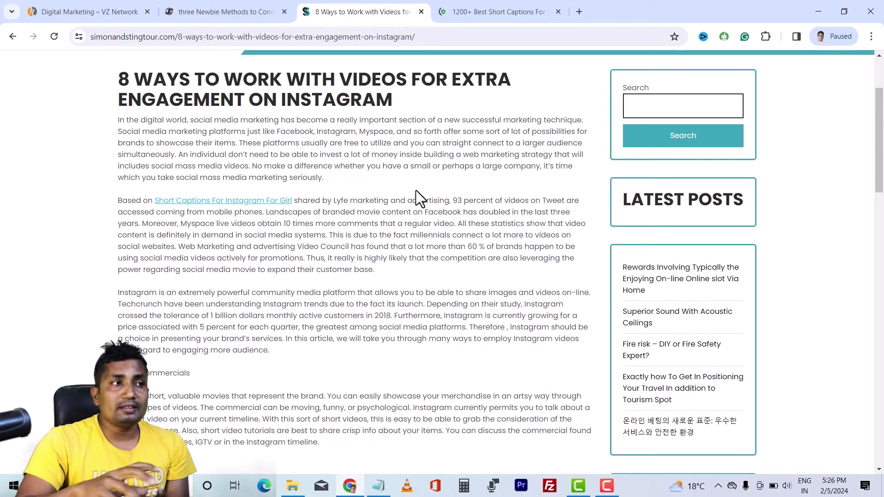
left_click(379, 486)
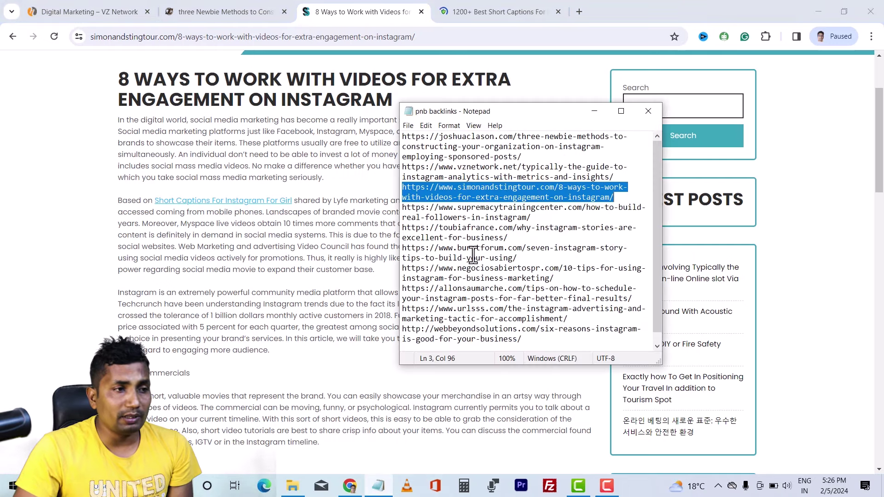
left_click(650, 111)
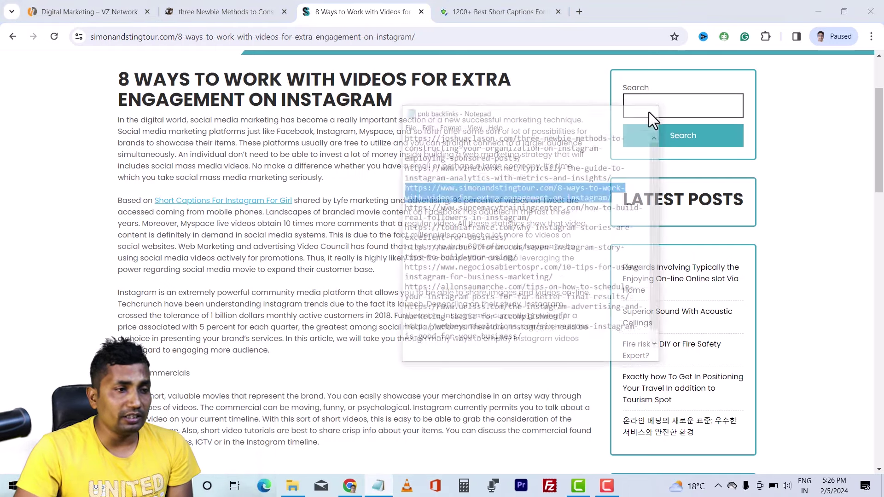
Step: Open the gest posting paid workbook from the purcheasded backlinks folder and look through its backlink URLs and scores
left_click(293, 487)
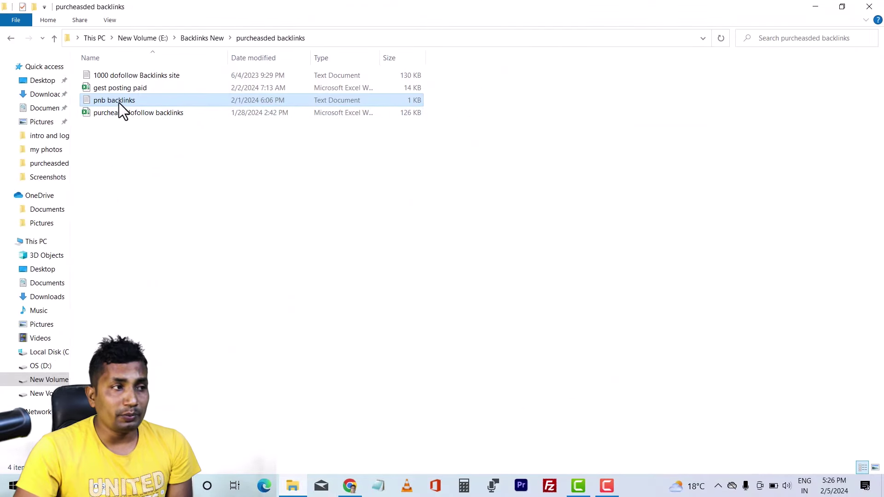
double_click(123, 89)
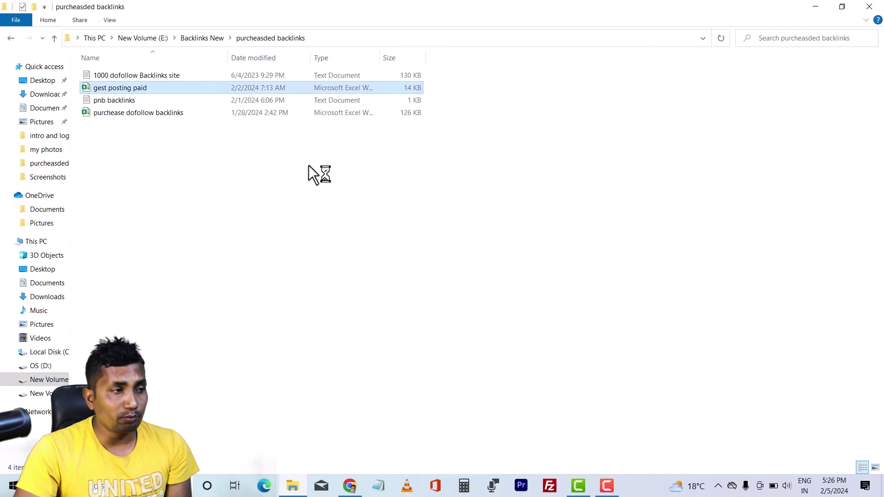
scroll(408, 307, "down", 6)
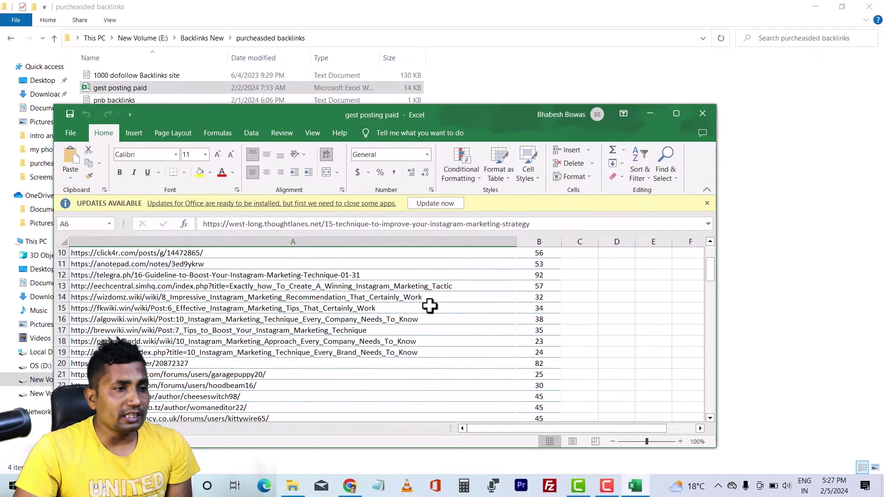
scroll(408, 308, "down", 20)
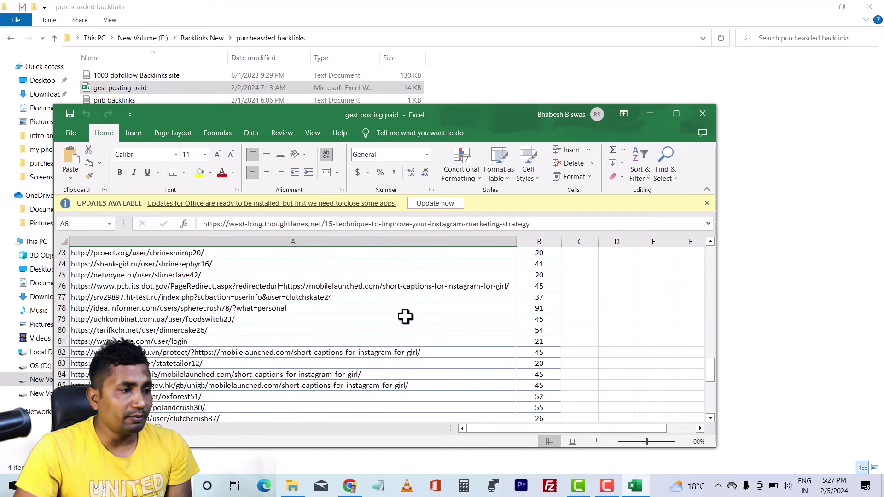
scroll(406, 316, "down", 5)
scroll(405, 316, "up", 7)
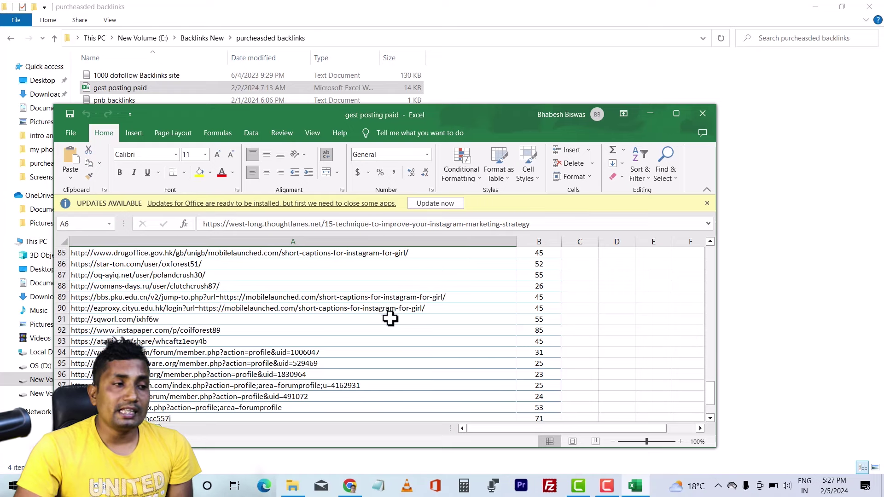
scroll(389, 318, "up", 7)
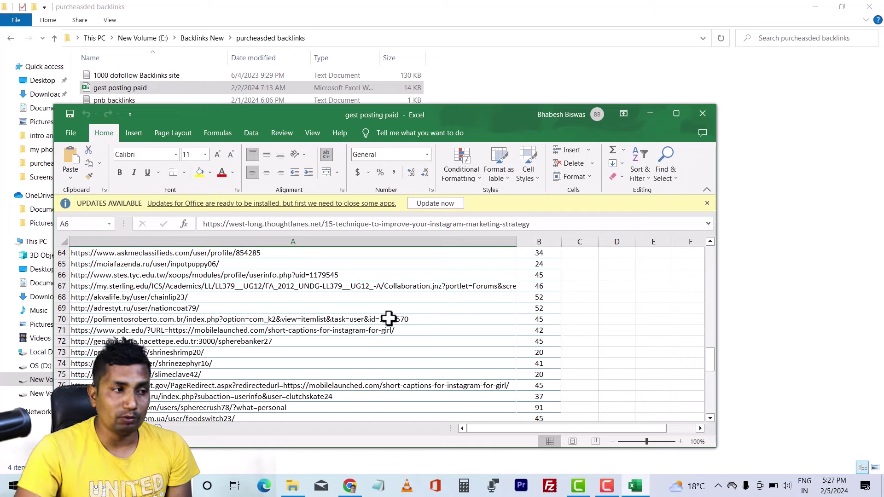
scroll(396, 303, "up", 3)
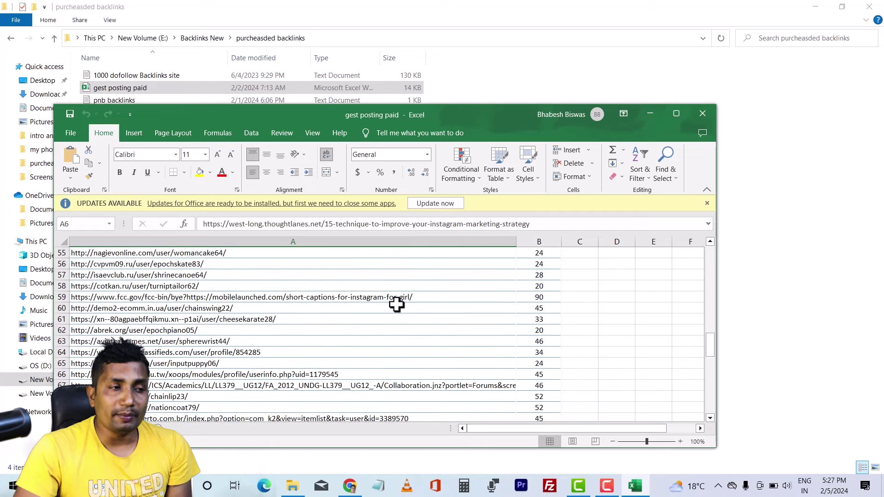
scroll(396, 304, "up", 9)
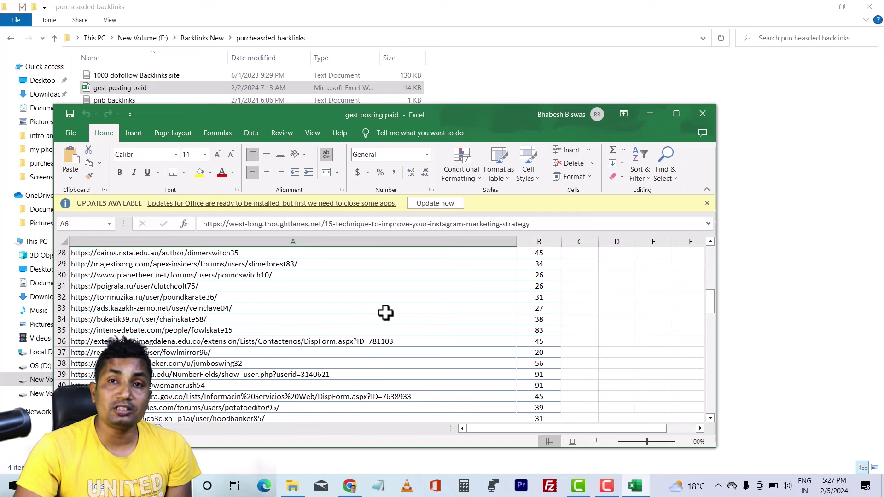
scroll(386, 313, "up", 4)
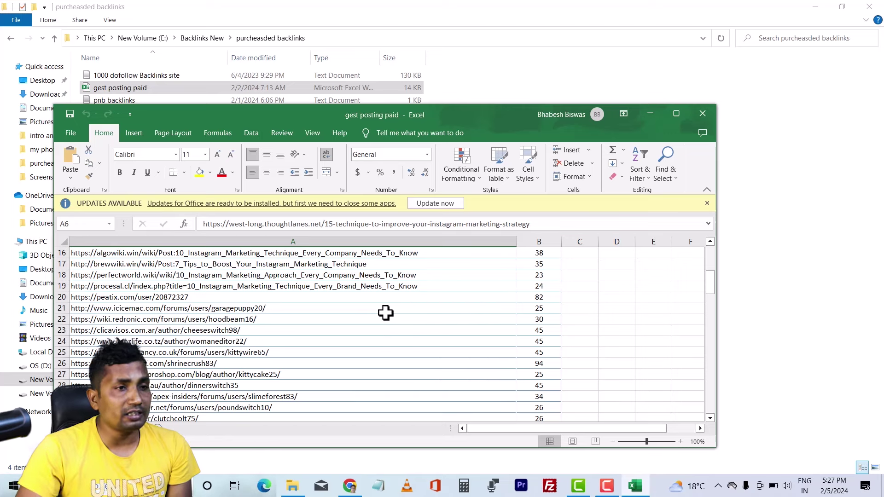
Step: Close the gest posting paid workbook and open the Huness I23 Ultra Smartphone product page from the Mobile Launched tab in the browser
left_click(702, 113)
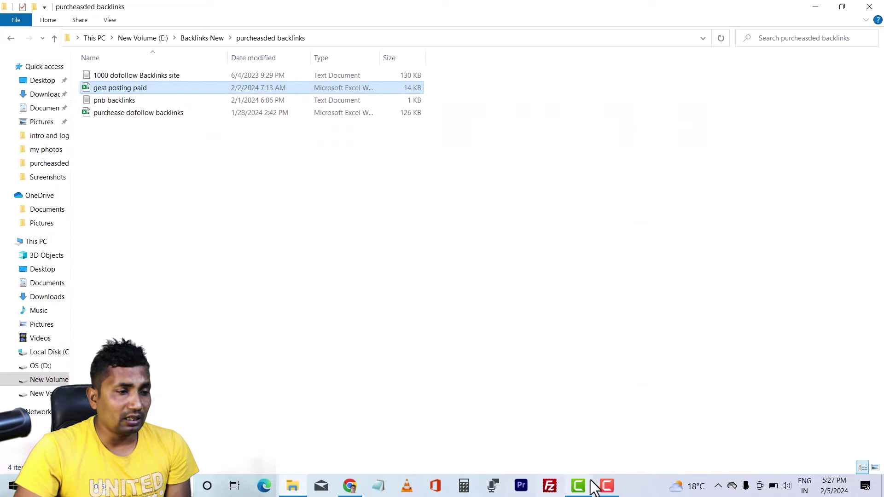
left_click(349, 486)
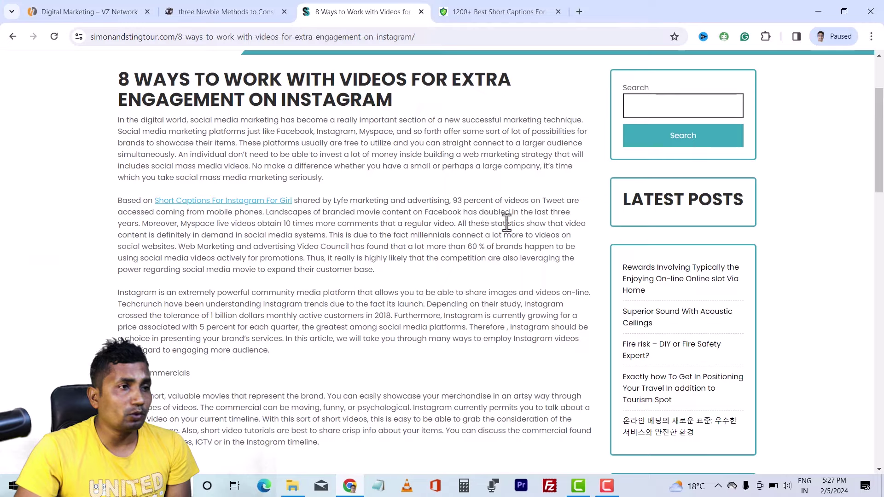
scroll(507, 221, "up", 3)
left_click(502, 13)
left_click(489, 253)
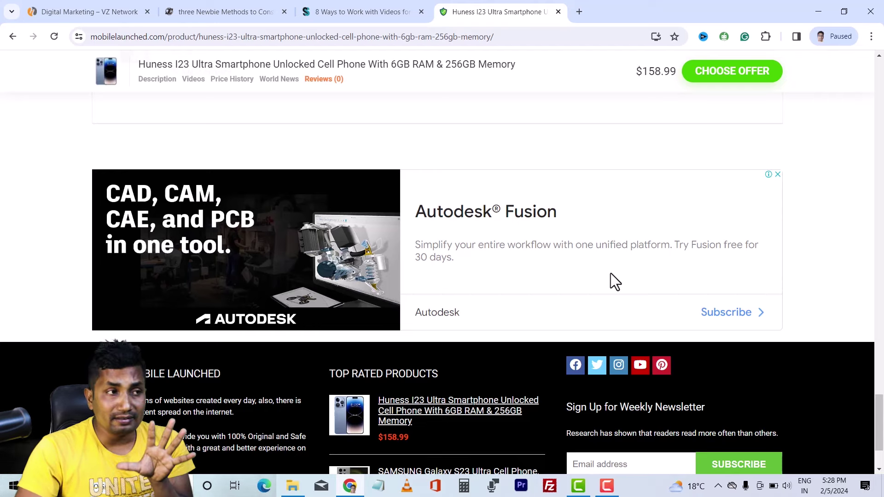
Step: Switch back to the simonandstingtour.com article and look over its opening paragraphs
left_click(349, 12)
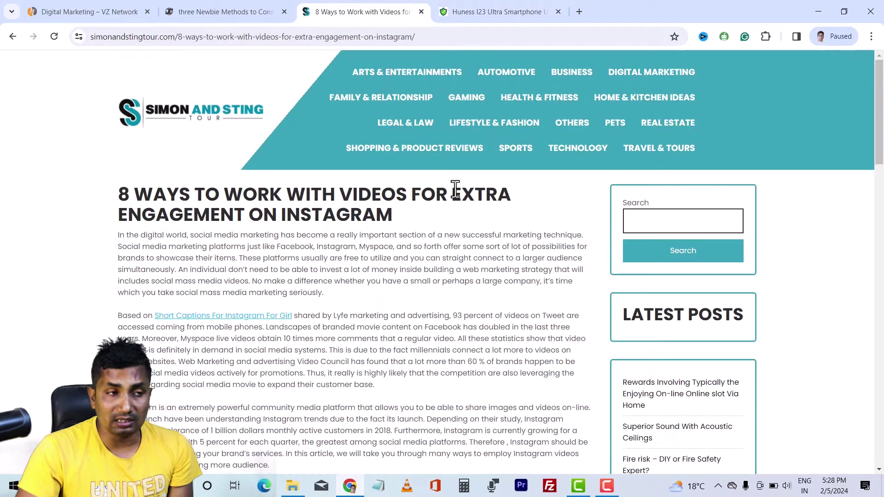
scroll(512, 259, "down", 5)
scroll(512, 259, "up", 5)
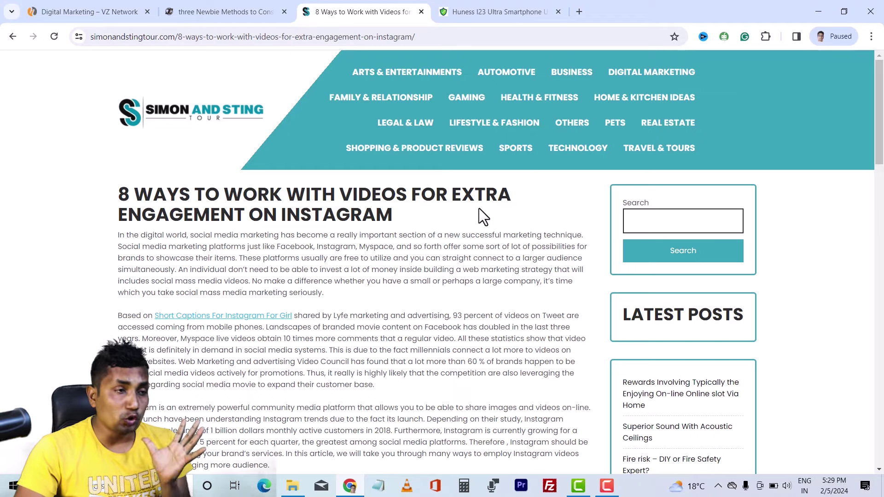
Step: Look up the keyword "seo" for the US in Semrush Keyword Overview, dismissing the Grammarly sign-in notice
left_click(580, 11)
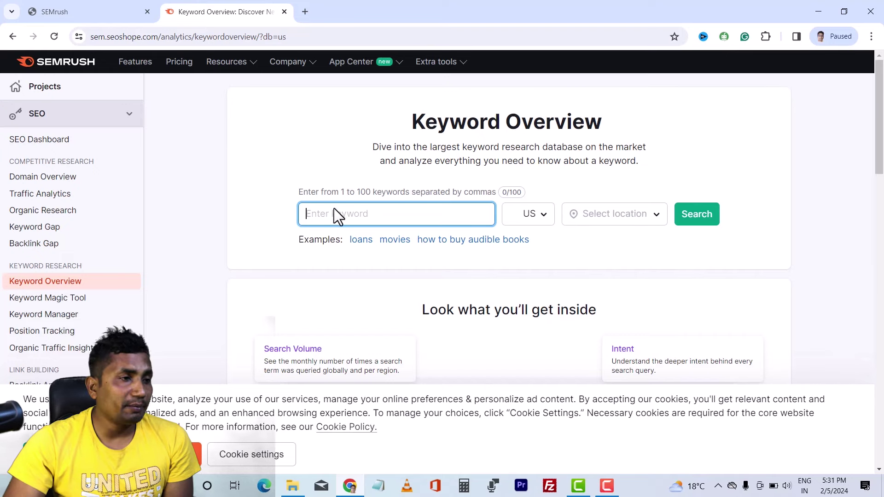
type("se")
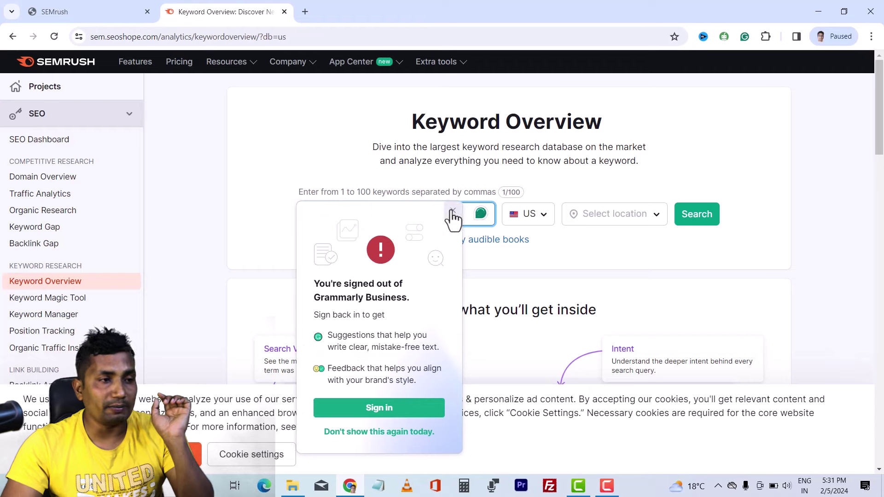
left_click(453, 211)
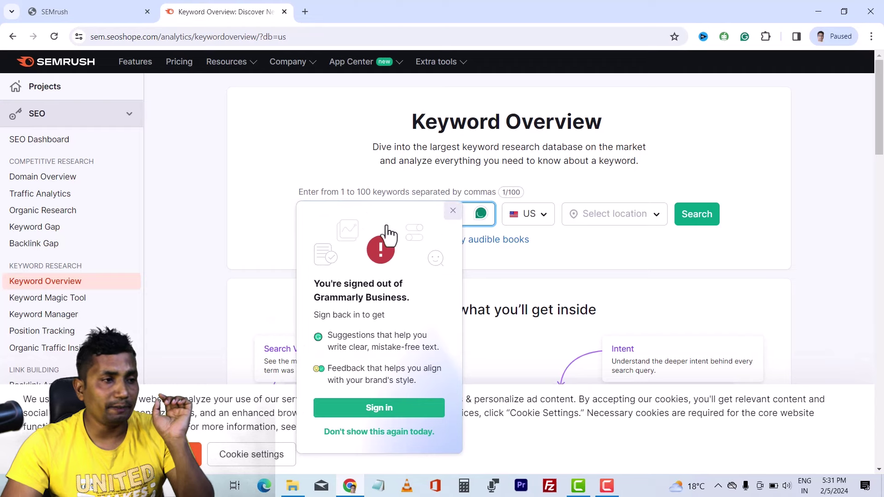
left_click(700, 225)
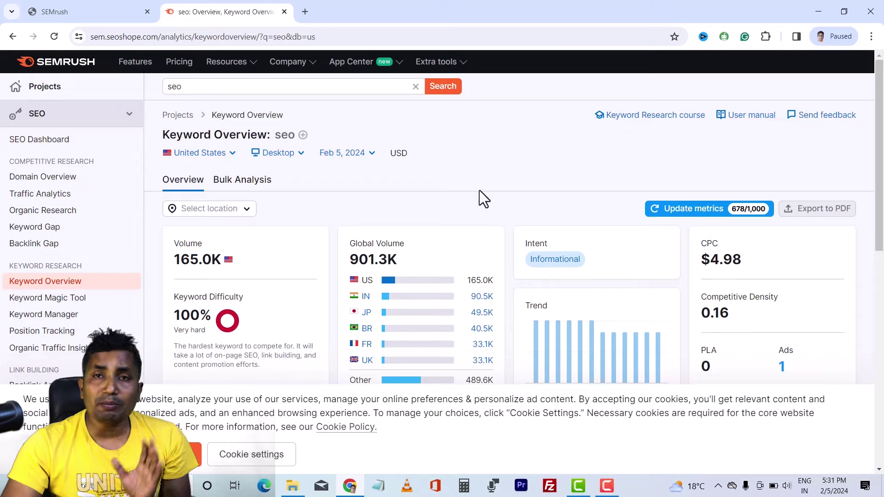
Step: Open the overview of the "china seo xiaoyan" keyword variation and view its volume and difficulty figures
scroll(485, 195, "down", 7)
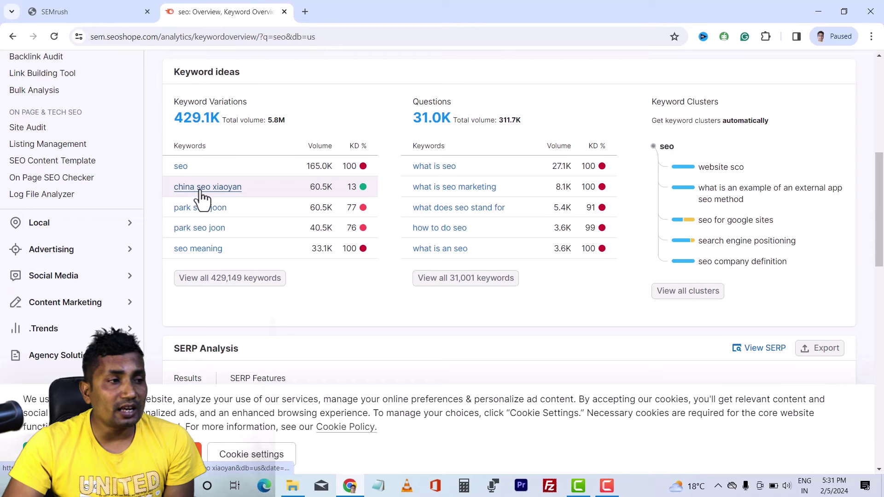
left_click(229, 189)
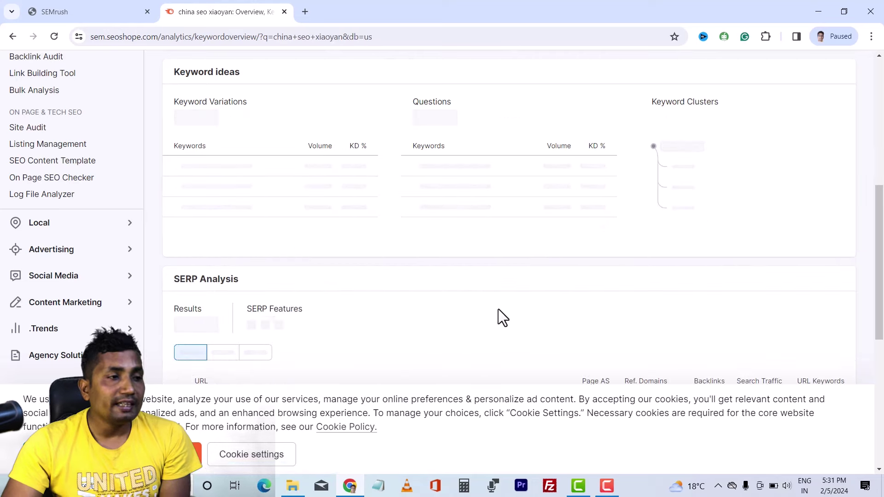
scroll(470, 291, "up", 6)
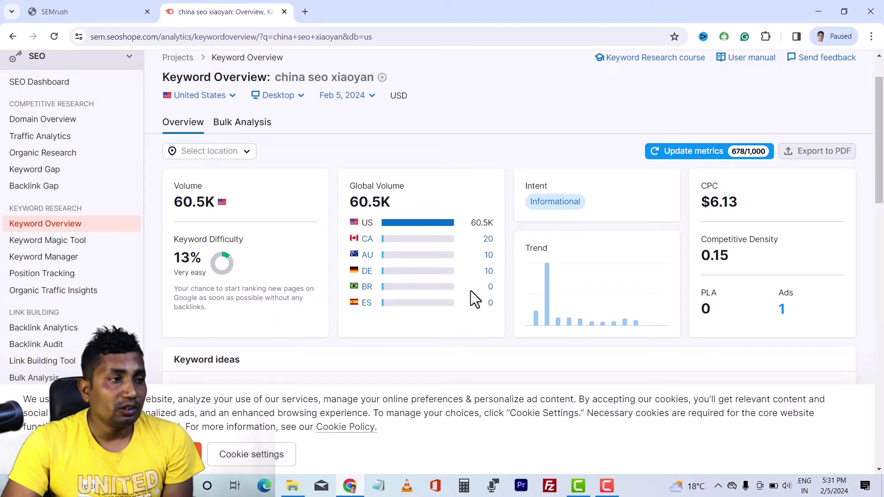
Step: Examine the SERP Analysis of "china seo xiaoyan", comparing referring domains, backlinks and search traffic of the ten ranking pages
scroll(511, 284, "down", 5)
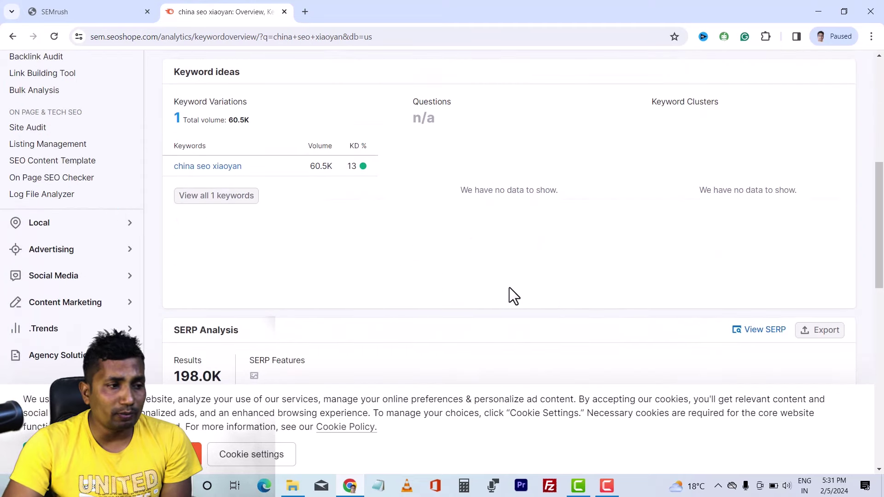
scroll(509, 289, "down", 5)
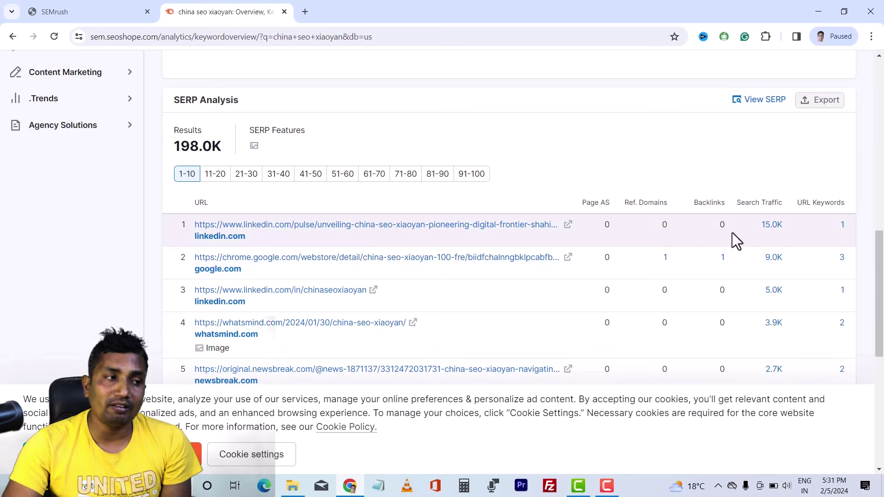
scroll(387, 281, "down", 2)
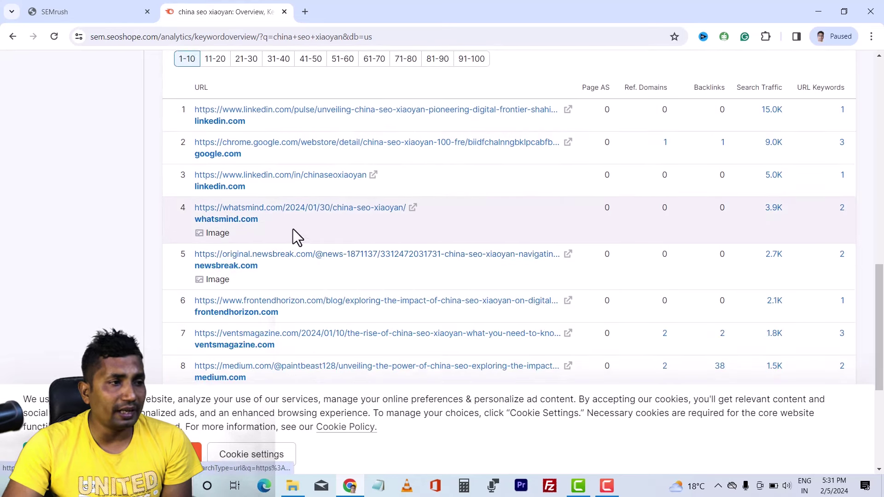
scroll(304, 231, "down", 3)
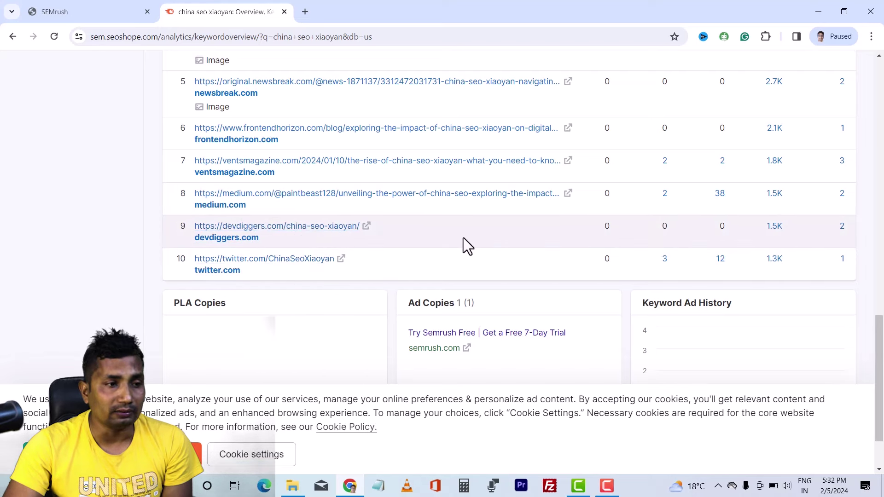
scroll(464, 238, "up", 2)
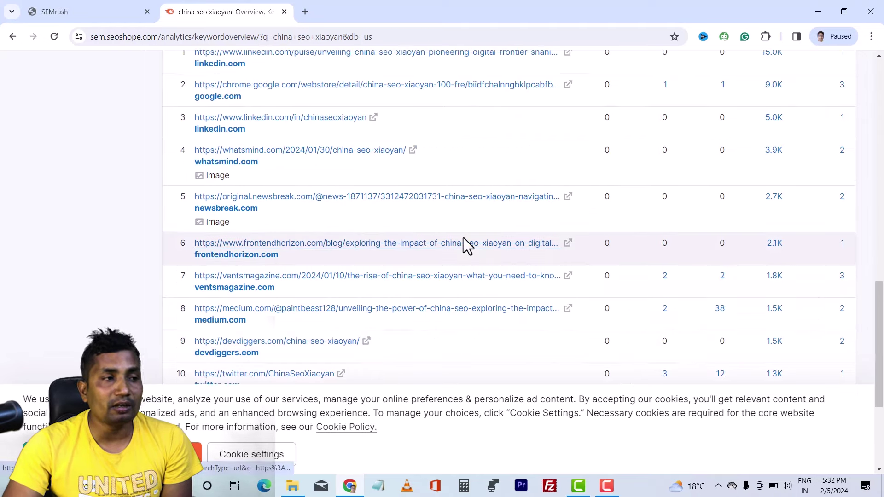
Step: Recheck the backlink and referring domain columns for the top ten pages ranking for "china seo xiaoyan"
scroll(463, 237, "up", 2)
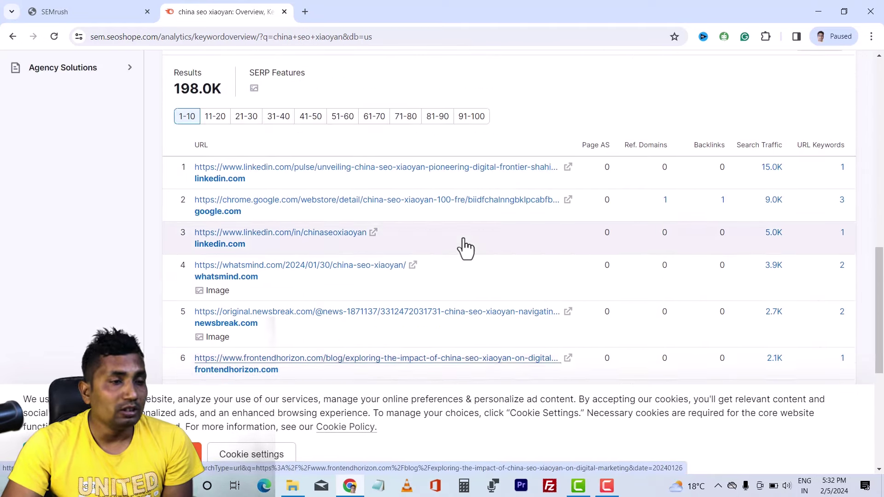
scroll(463, 237, "down", 2)
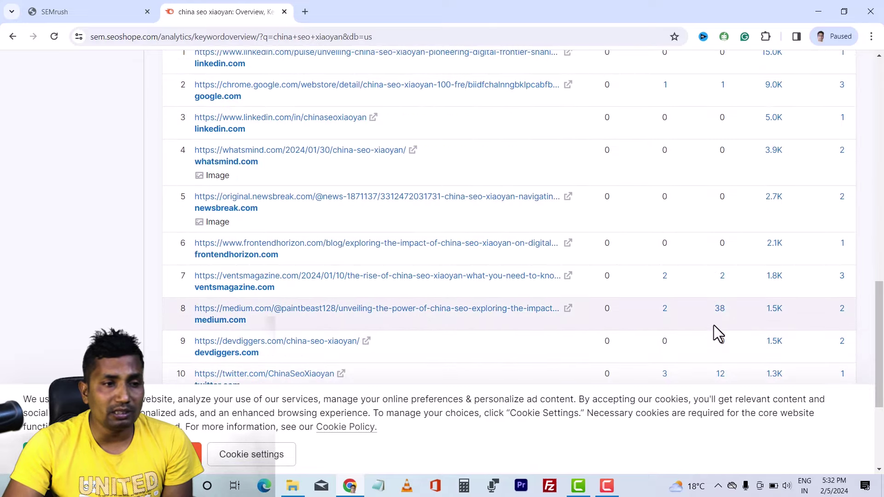
scroll(722, 321, "up", 1)
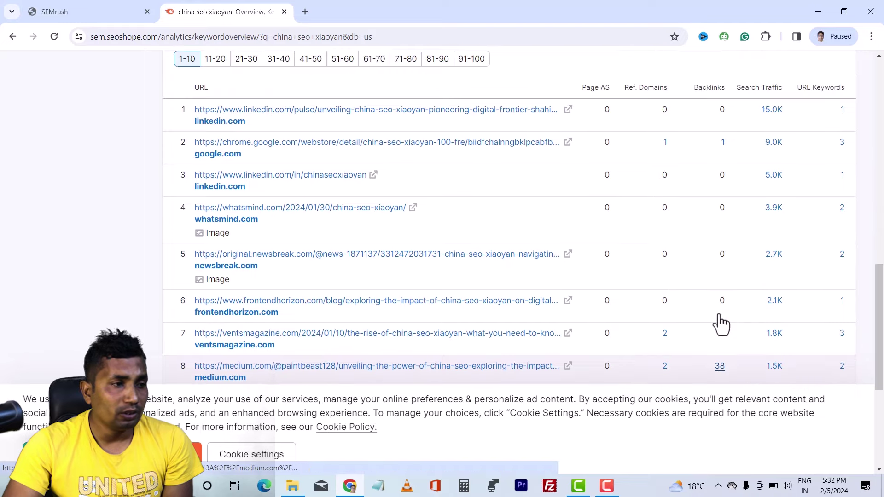
Step: Copy the keyword "china seo xiaoyan" from the Semrush search field and search Google for it in a new tab
scroll(617, 255, "up", 10)
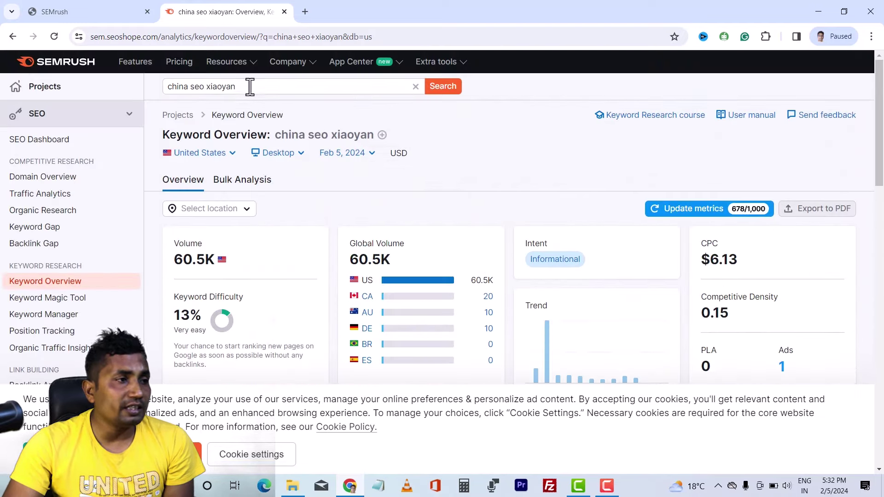
left_click_drag(250, 87, 165, 87)
right_click(178, 87)
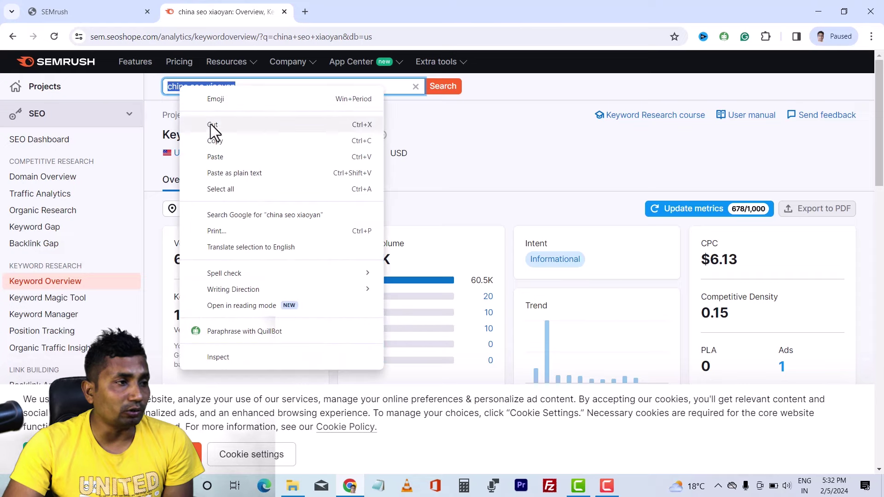
left_click(219, 140)
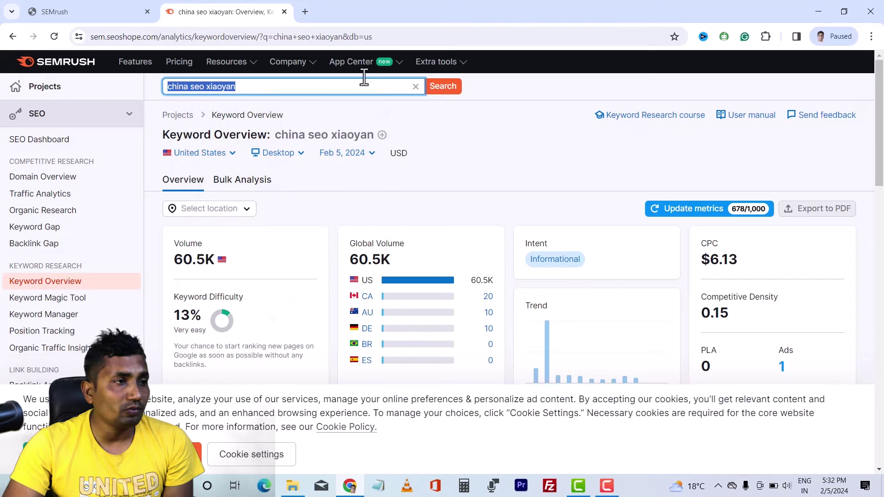
left_click(305, 11)
right_click(364, 253)
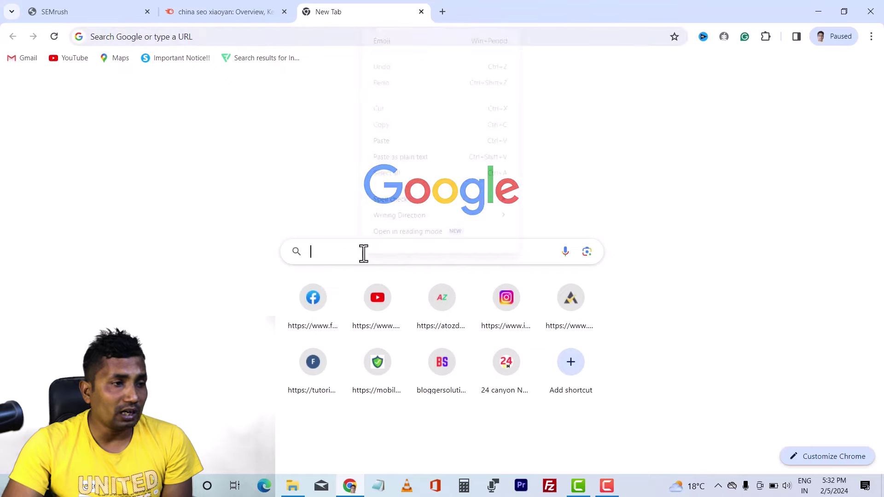
left_click(399, 144)
key("Return")
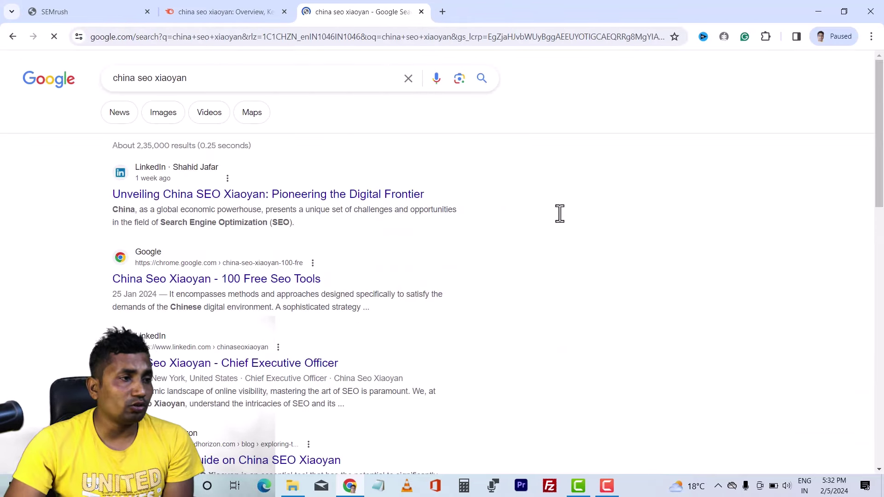
Step: Look through the Google results for "china seo xiaoyan", examining which sites rank and how their titles use the keyword
scroll(557, 230, "down", 7)
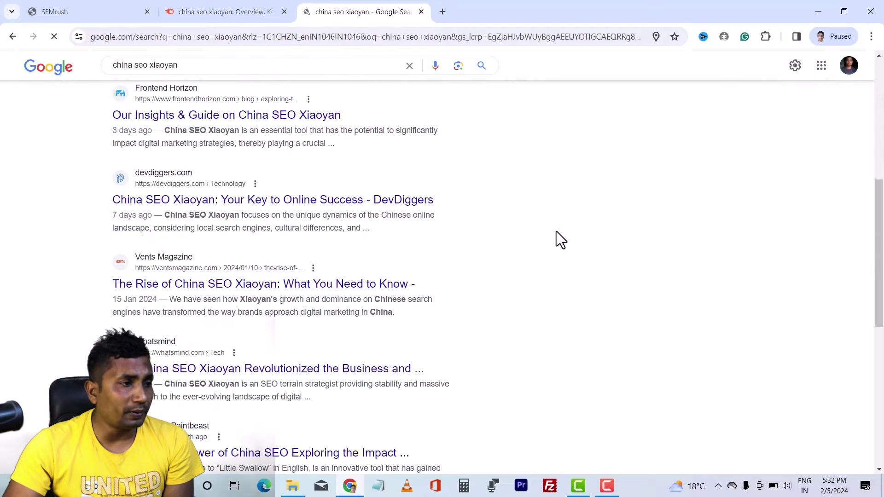
scroll(556, 231, "down", 5)
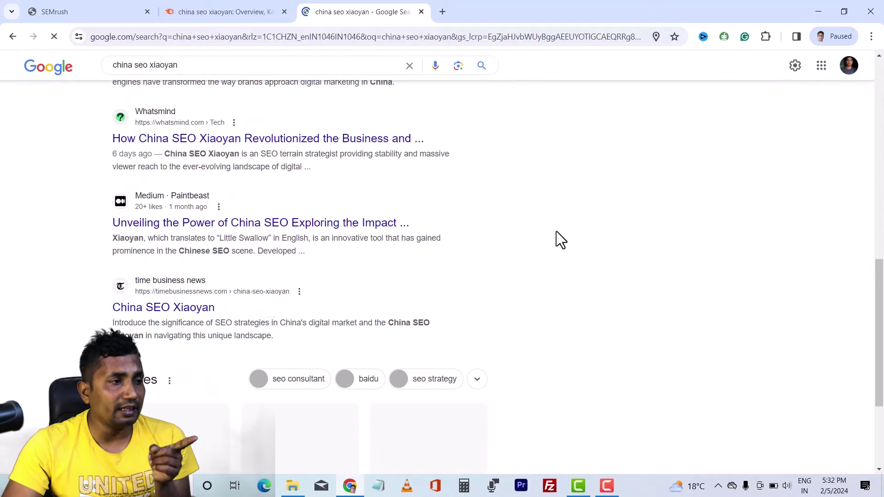
scroll(556, 232, "down", 4)
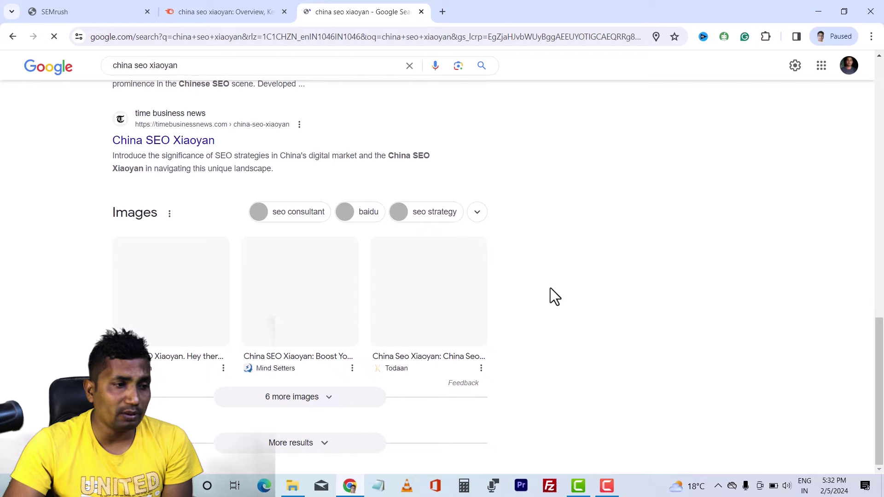
scroll(565, 257, "down", 6)
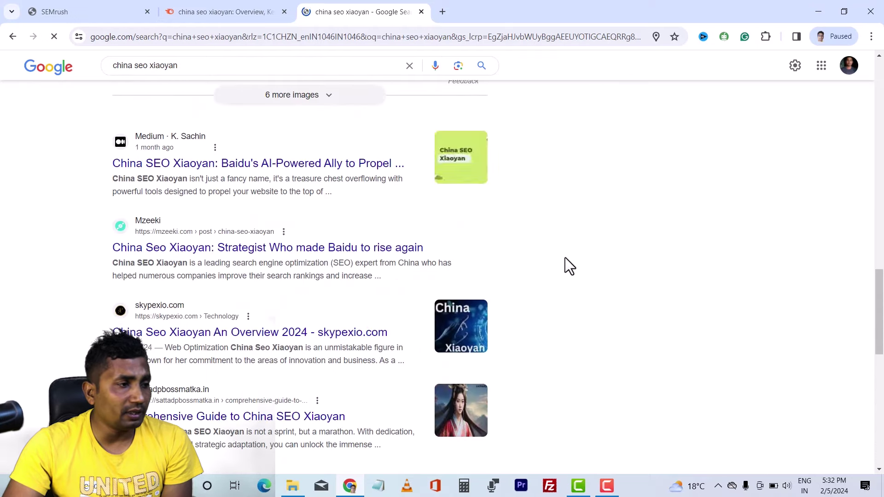
scroll(565, 257, "down", 15)
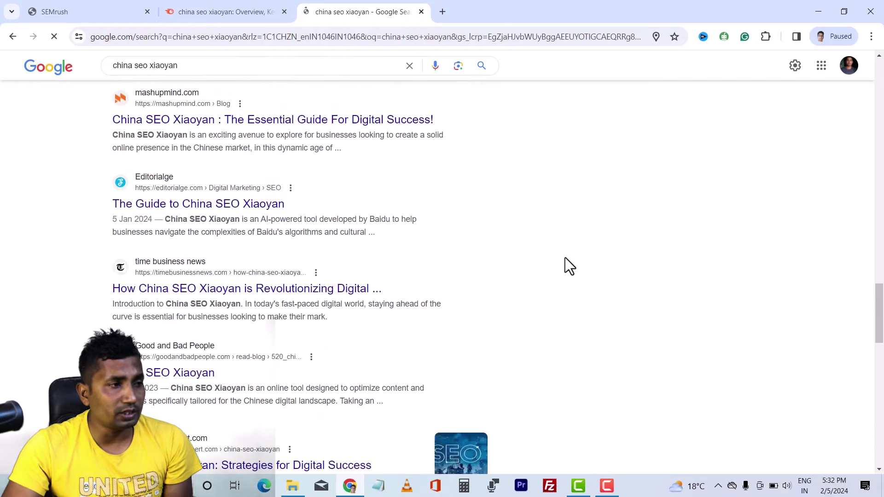
scroll(565, 258, "down", 14)
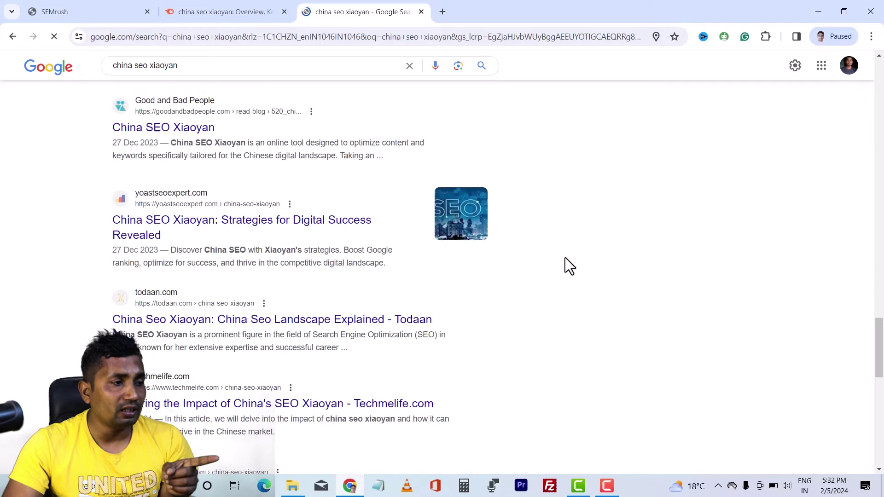
scroll(565, 258, "down", 12)
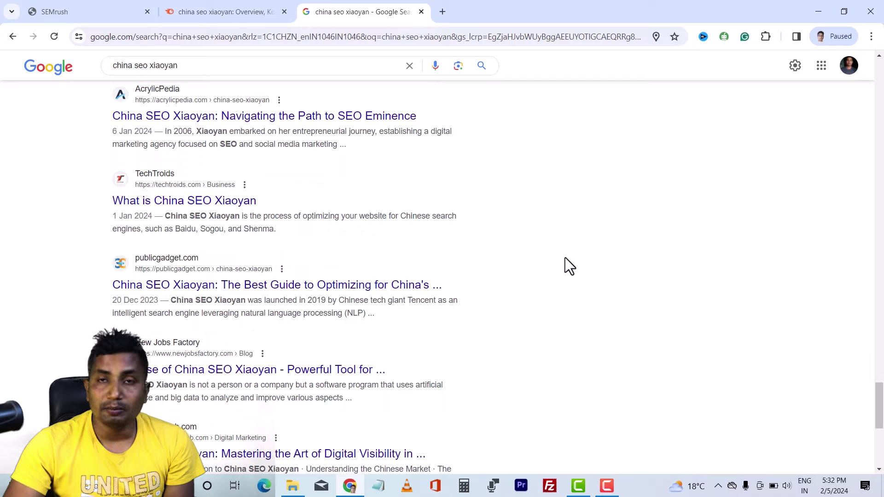
scroll(562, 259, "up", 20)
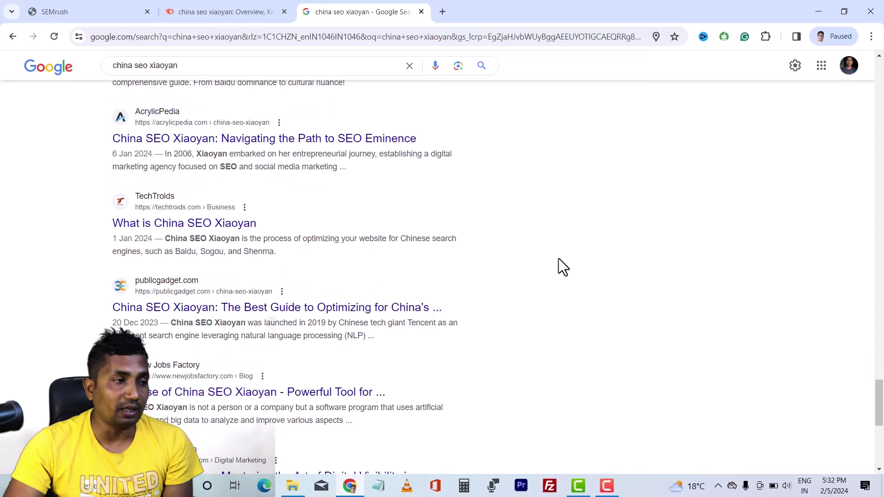
scroll(559, 258, "up", 15)
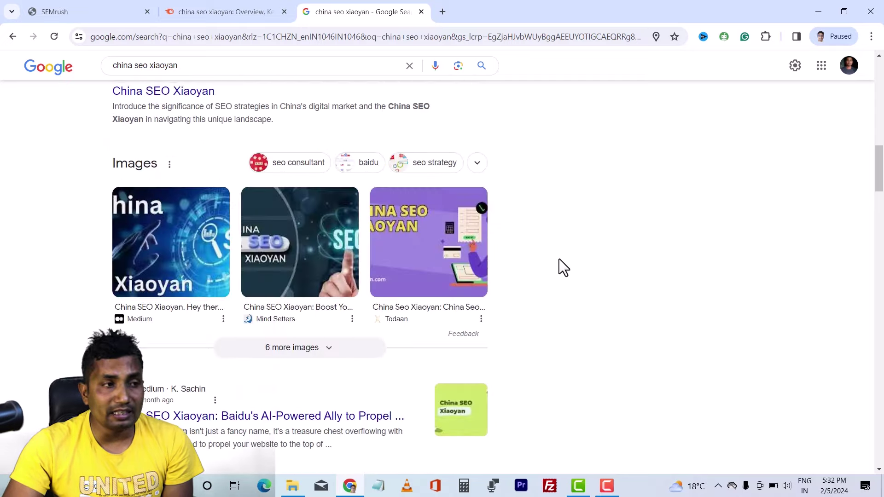
scroll(559, 258, "up", 6)
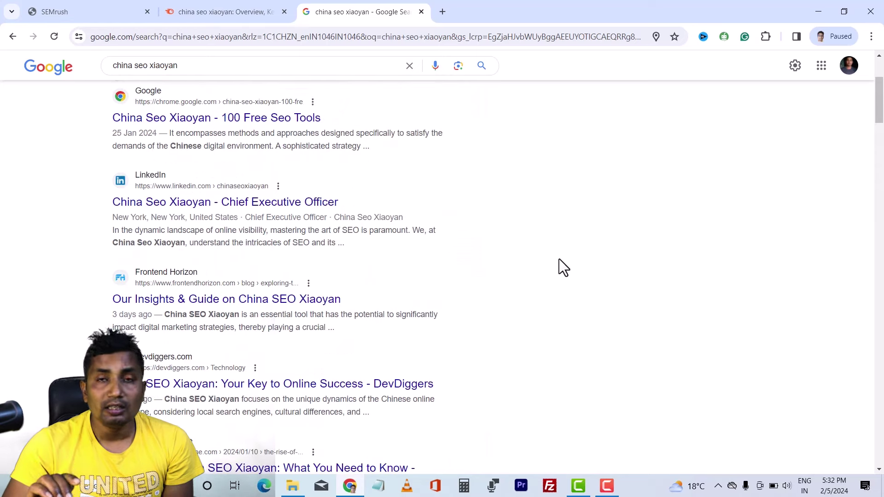
Step: Switch back to Semrush, return to the "seo" keyword overview and open the full list of its keyword variations
left_click(244, 12)
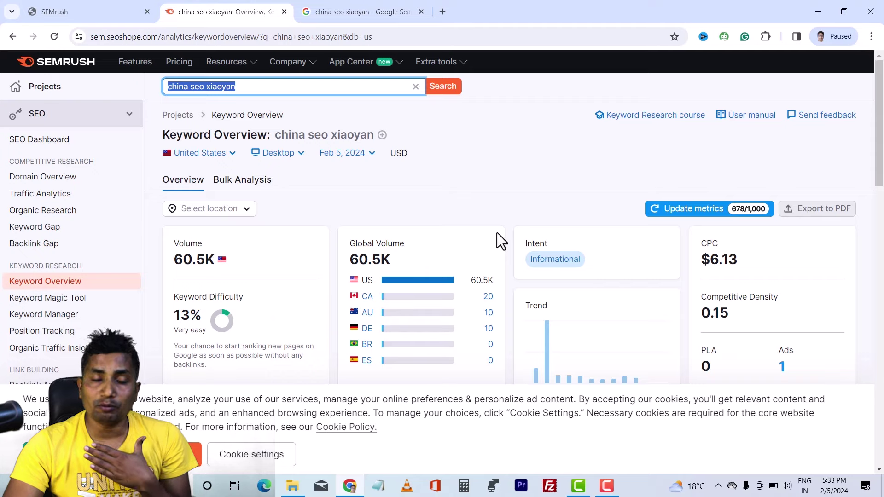
scroll(504, 244, "down", 3)
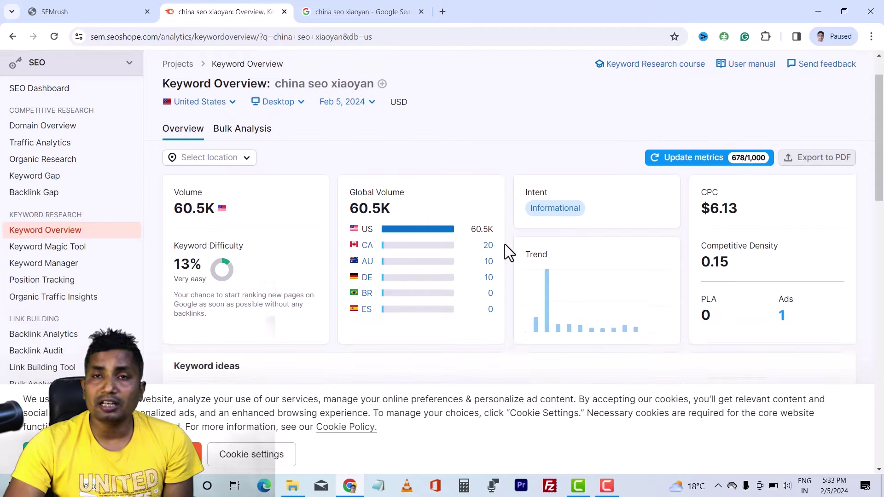
scroll(505, 244, "down", 6)
scroll(498, 270, "up", 6)
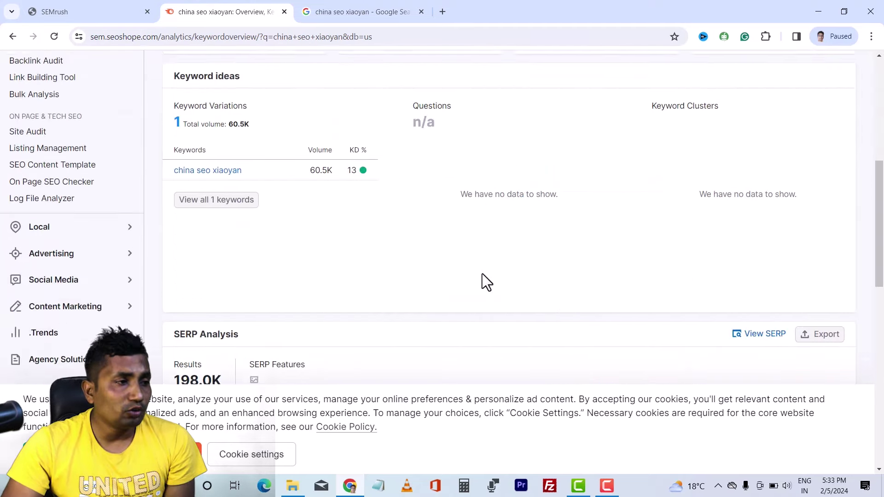
left_click(13, 37)
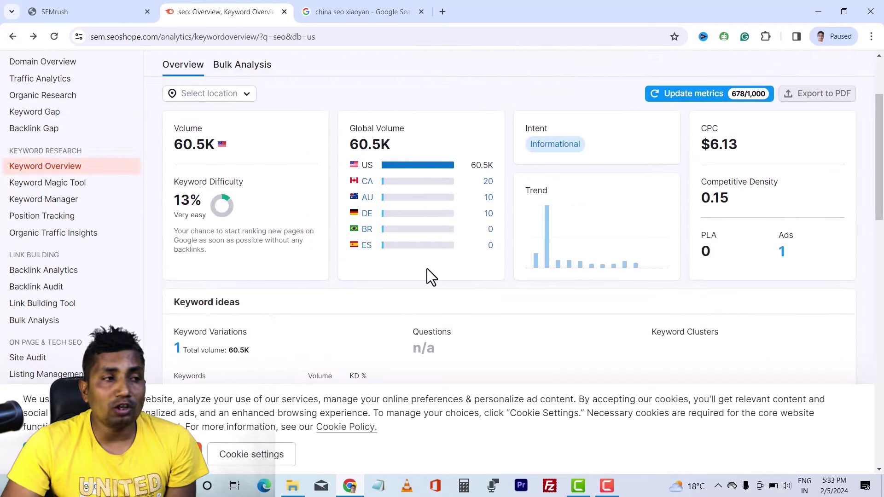
scroll(427, 269, "down", 5)
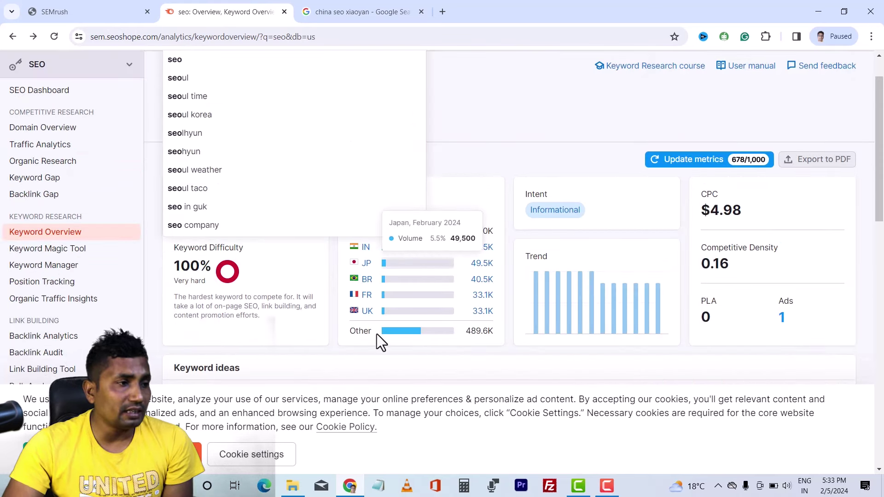
scroll(376, 310, "down", 4)
scroll(377, 310, "down", 4)
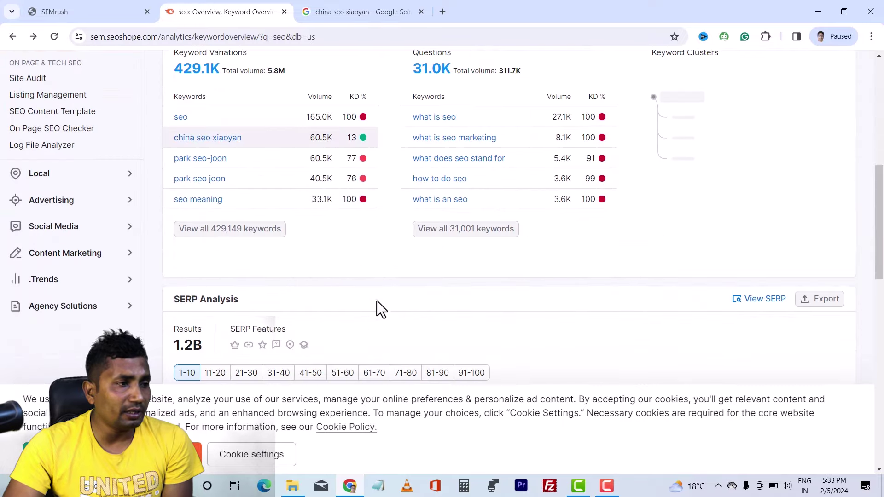
left_click(240, 234)
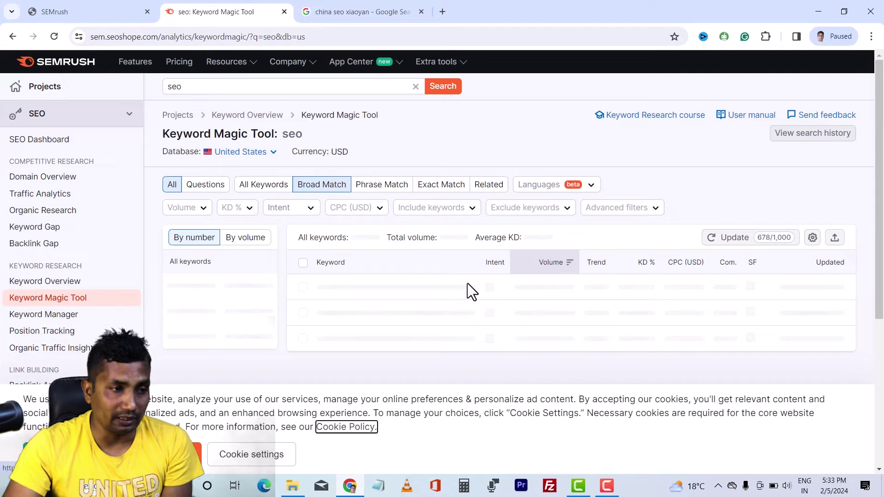
Step: Filter the "seo" keyword list by keyword difficulty to Very easy (0–14%)
scroll(323, 212, "down", 1)
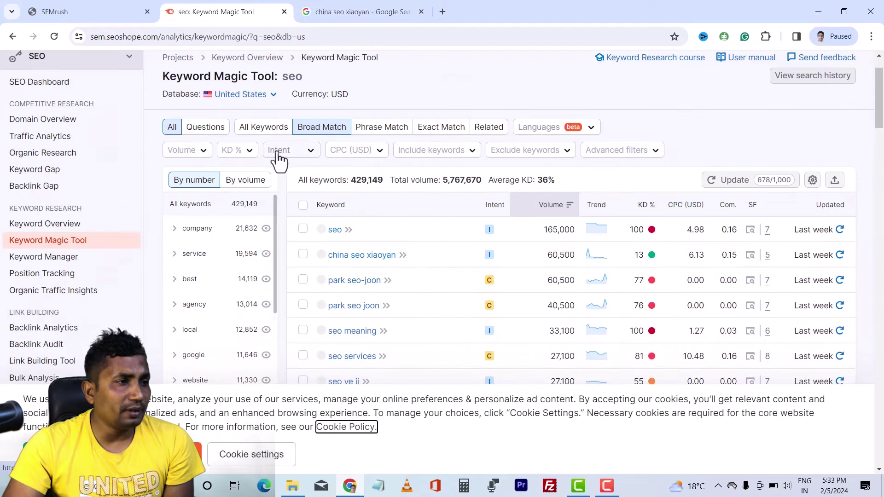
left_click(253, 154)
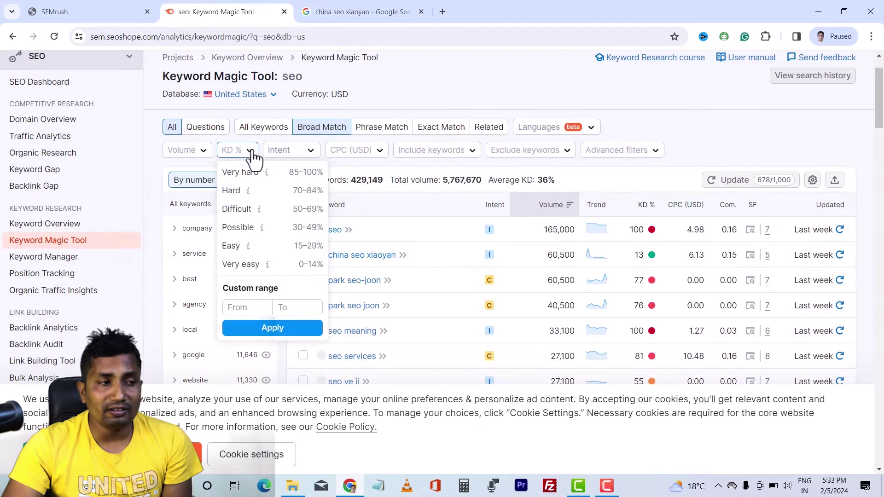
left_click(241, 266)
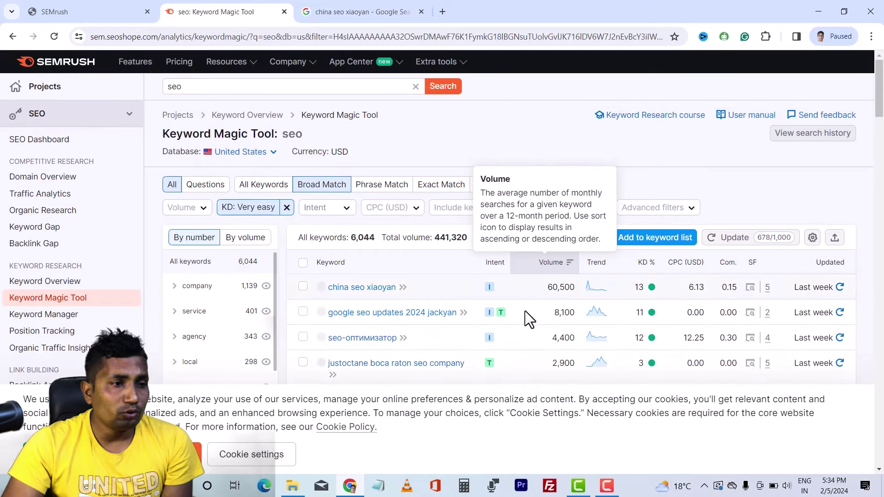
Step: Browse the very easy keywords for a relevant one and open the overview of "technical seo consultant"
scroll(554, 296, "down", 2)
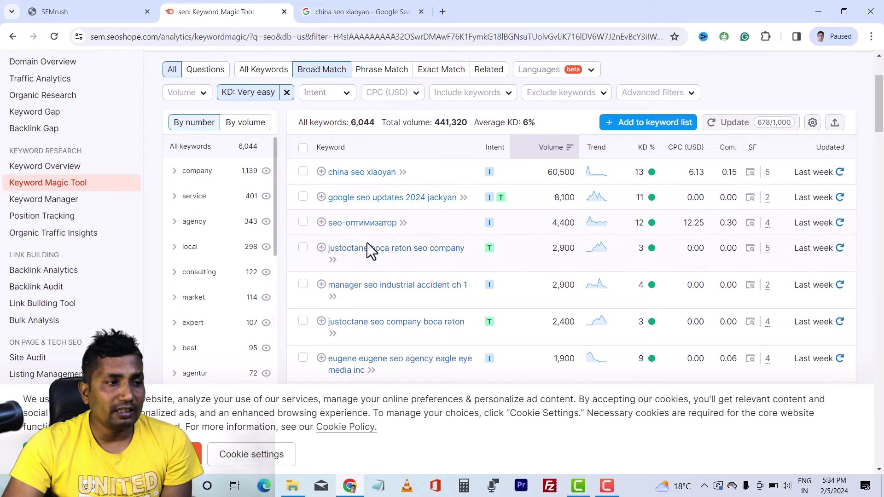
scroll(415, 258, "down", 1)
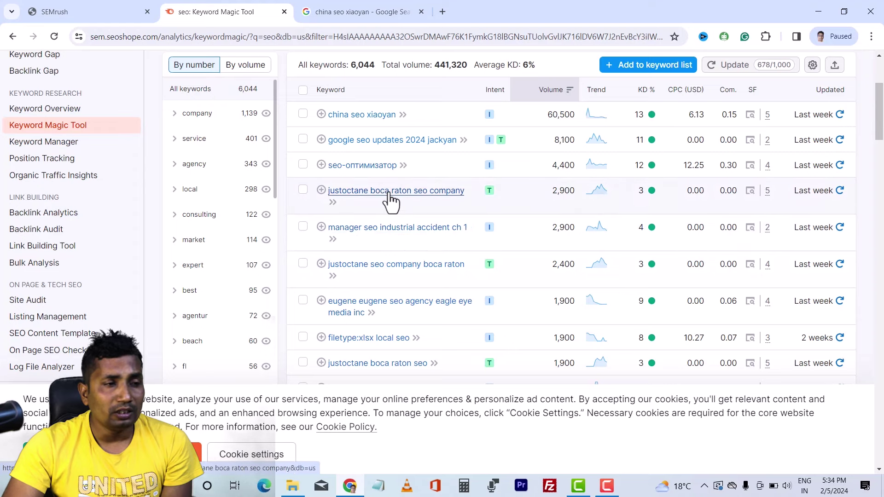
scroll(419, 206, "down", 3)
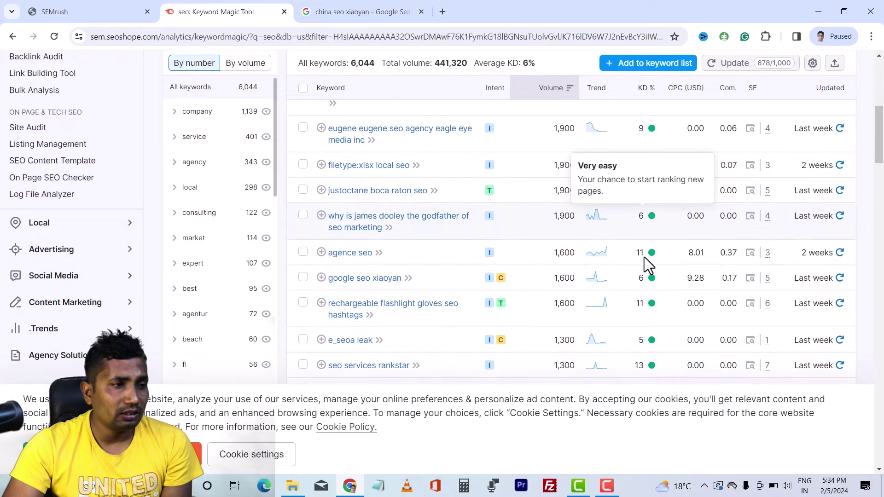
scroll(584, 262, "down", 1)
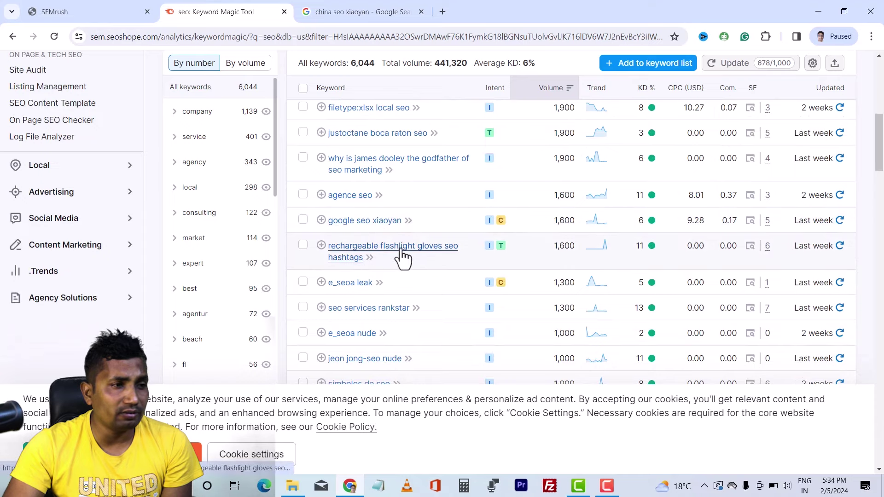
scroll(405, 257, "down", 1)
scroll(406, 258, "down", 5)
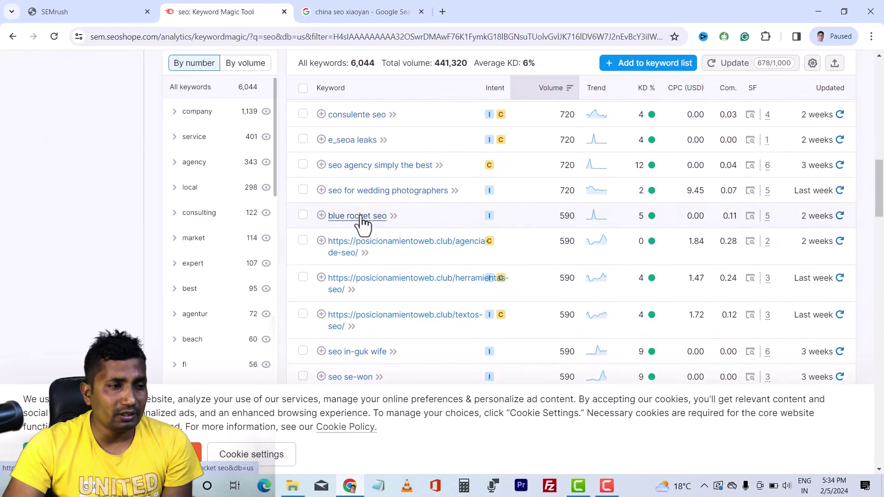
scroll(361, 221, "down", 3)
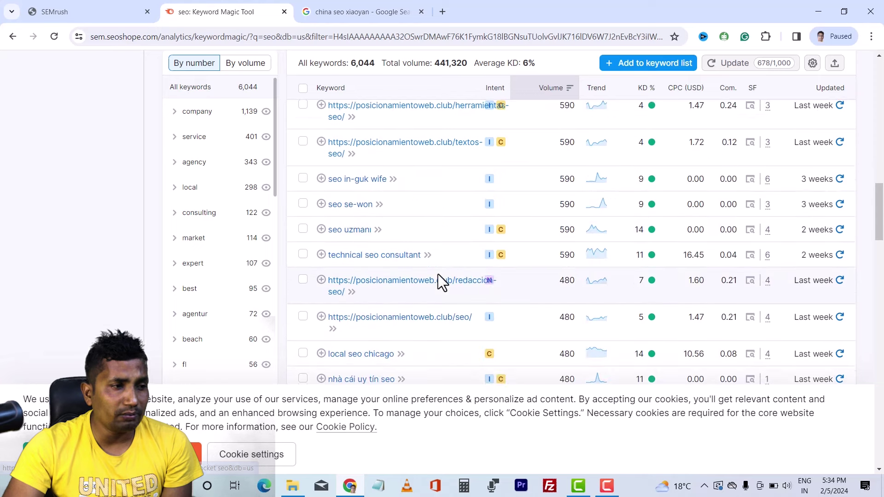
left_click(404, 258)
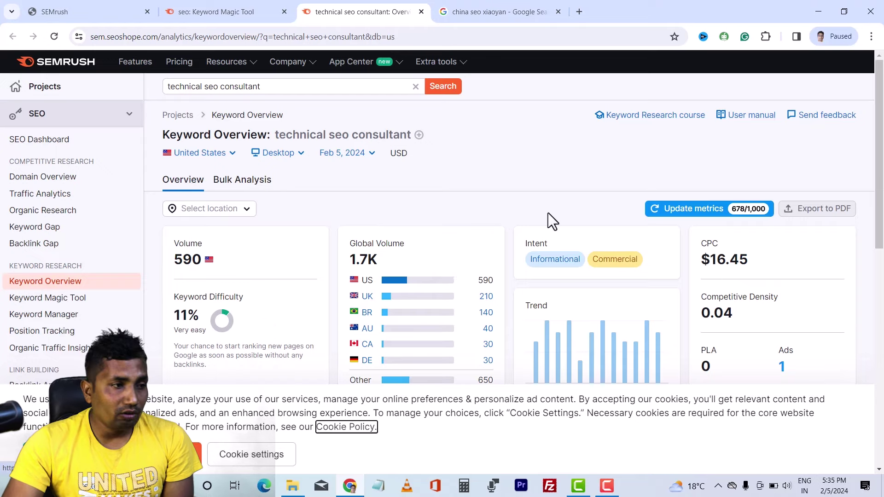
Step: Find the ranking pages for "technical seo consultant" and examine the backlinks of the first-ranked page
scroll(509, 251, "down", 9)
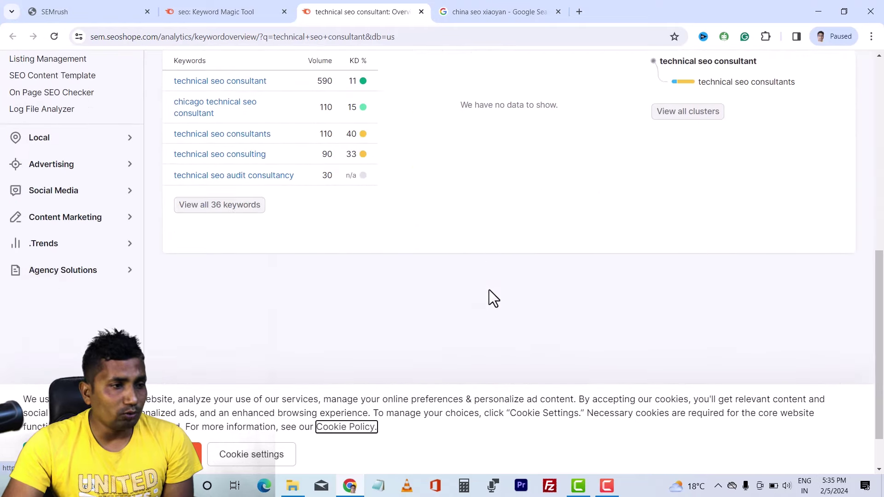
scroll(491, 298, "down", 1)
scroll(491, 299, "down", 3)
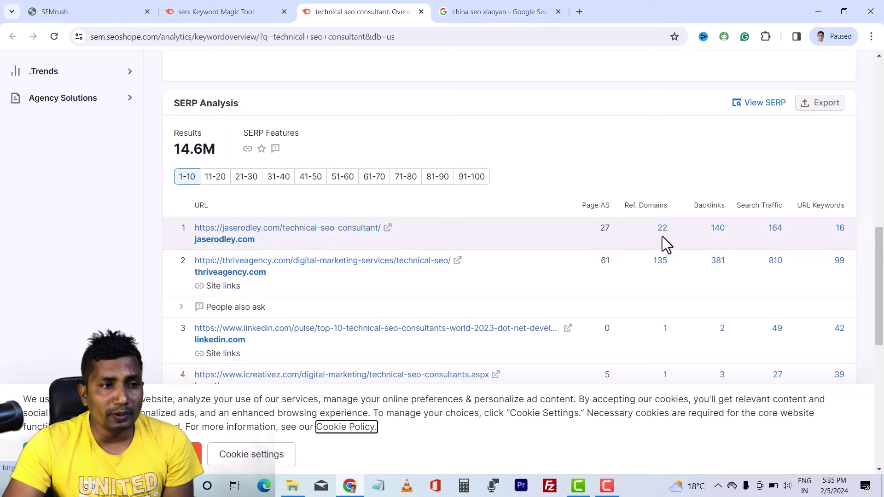
left_click(717, 229)
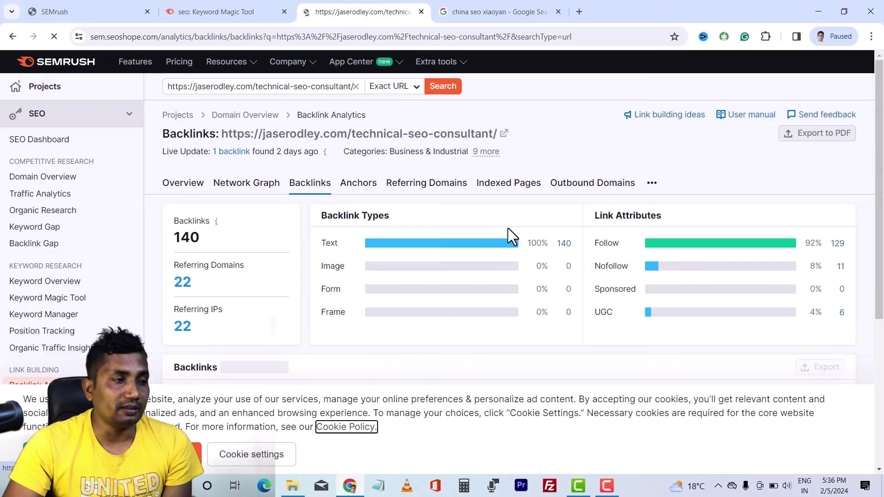
scroll(518, 240, "down", 4)
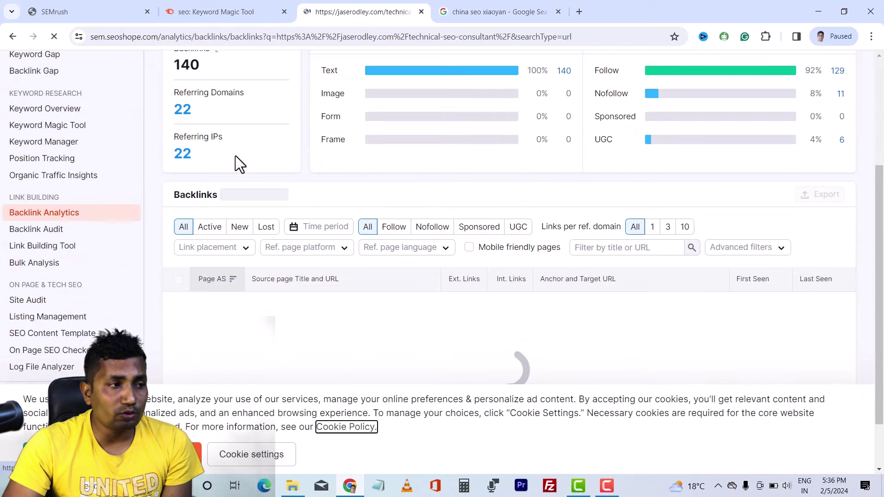
scroll(462, 222, "down", 3)
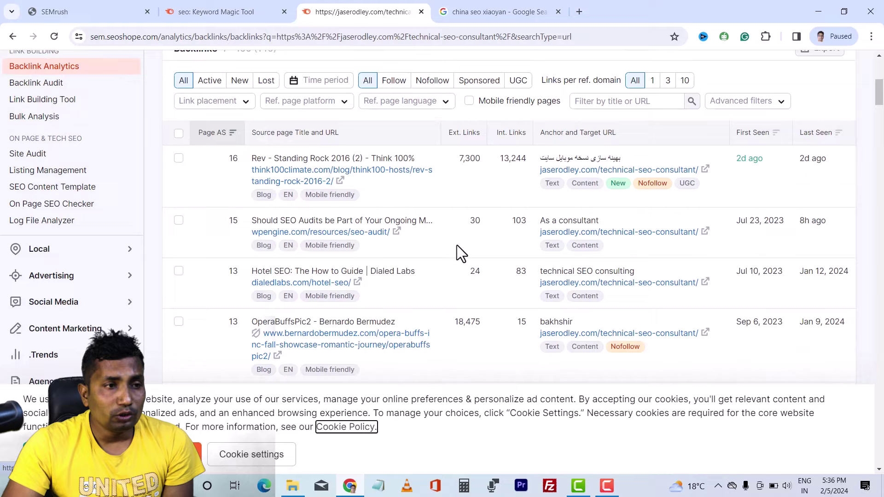
scroll(458, 249, "up", 5)
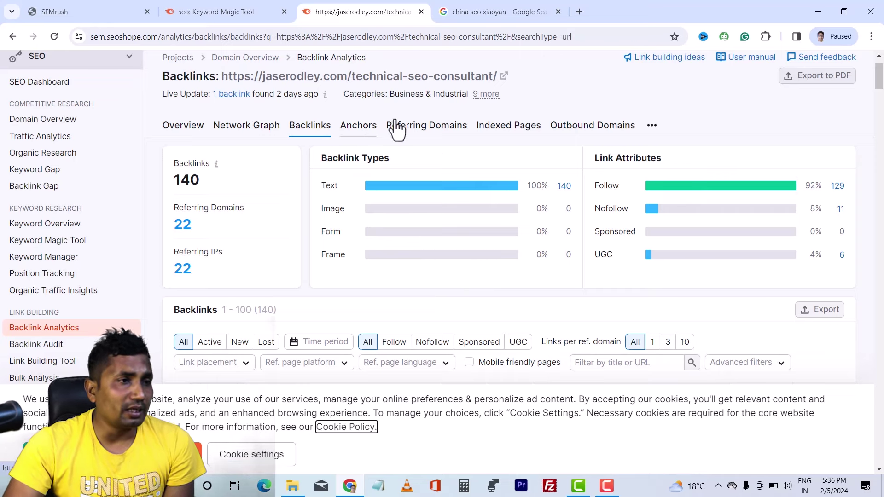
Step: Open the first-ranked technical SEO consultant page itself and look through its content and structure
left_click(504, 76)
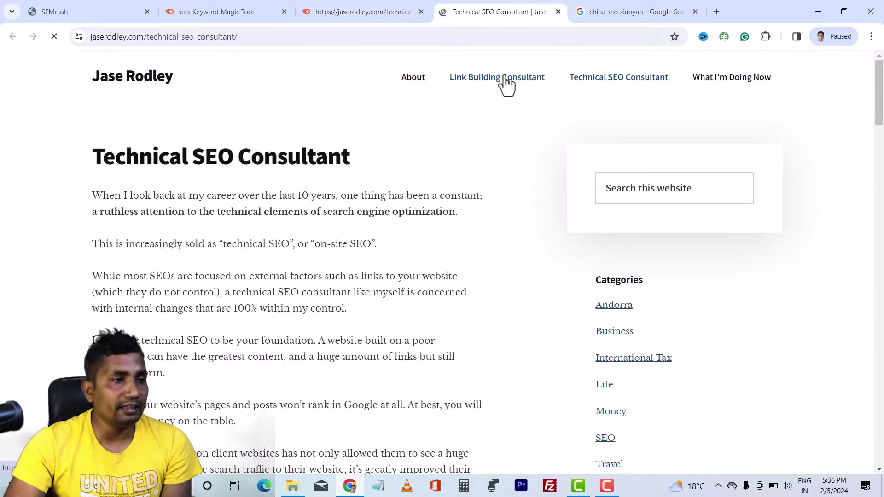
scroll(435, 225, "down", 9)
scroll(435, 225, "down", 20)
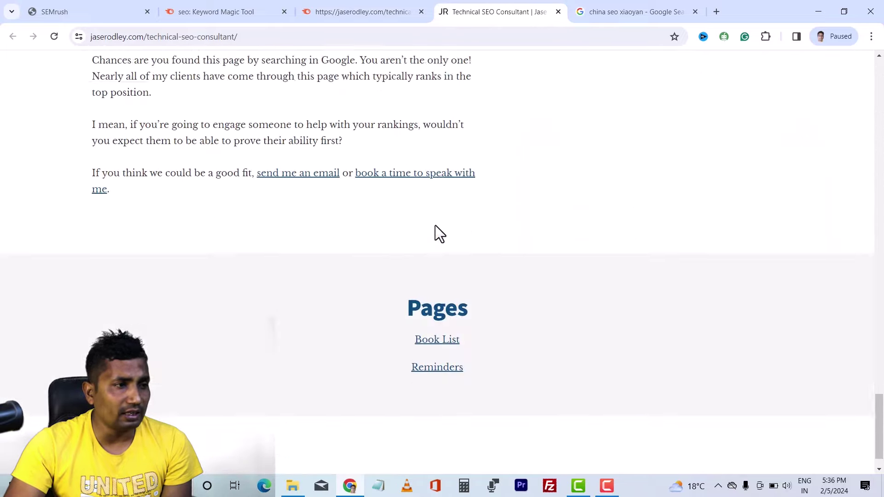
scroll(435, 225, "up", 6)
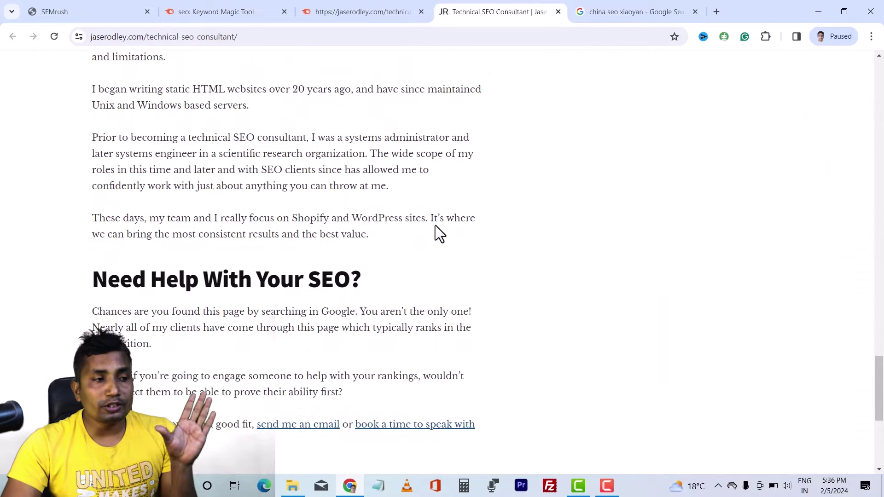
scroll(435, 225, "up", 16)
scroll(435, 226, "up", 15)
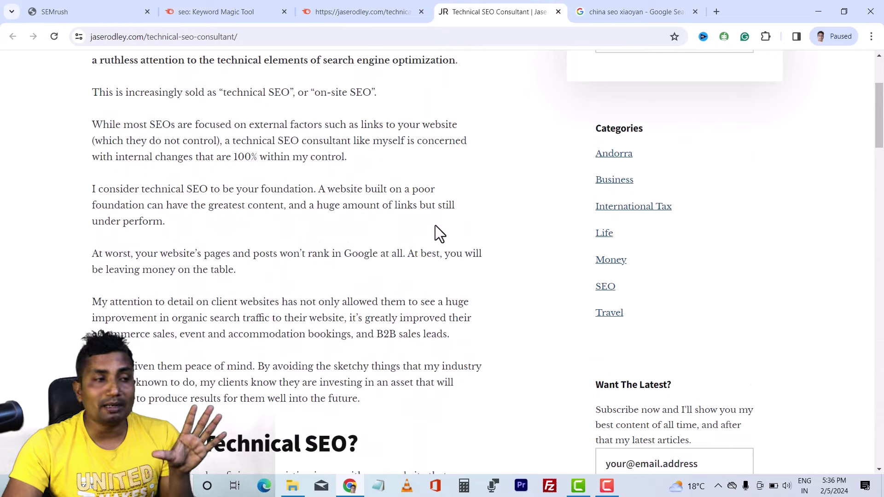
scroll(440, 234, "up", 4)
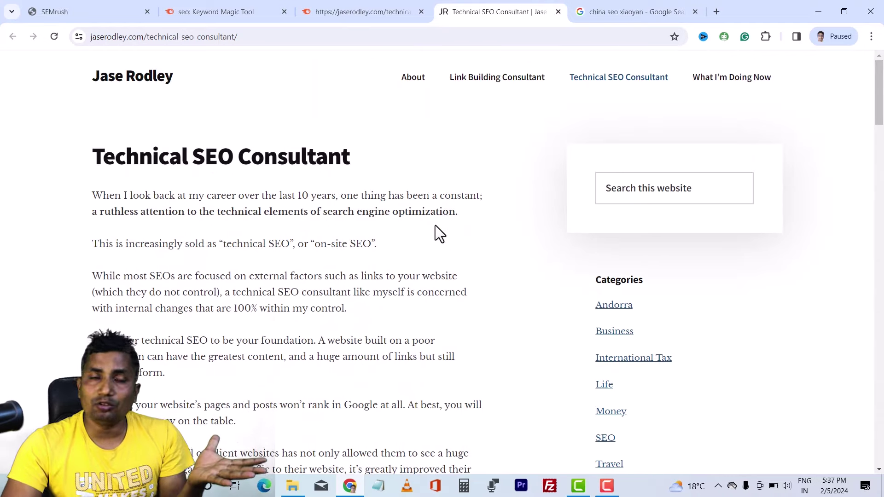
scroll(435, 225, "down", 7)
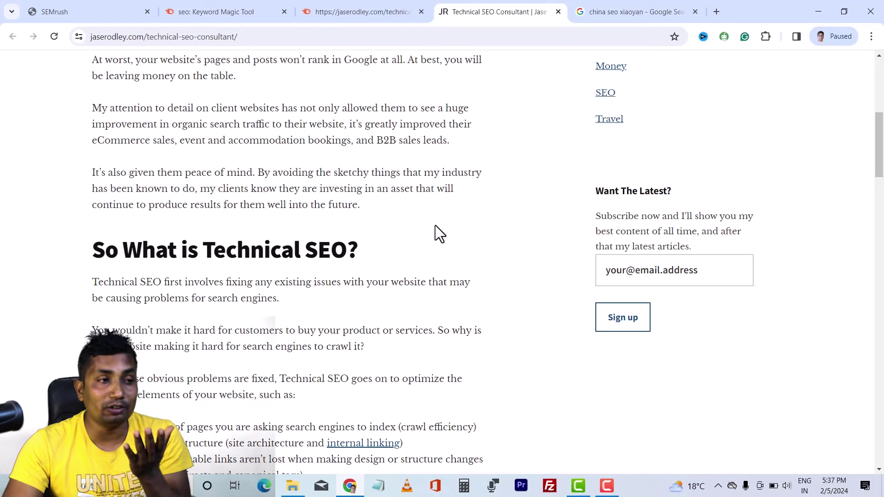
Step: Search Google for "seoclerks" and open the SEOClerks marketplace website
left_click(672, 9)
left_click_drag(219, 69, 101, 71)
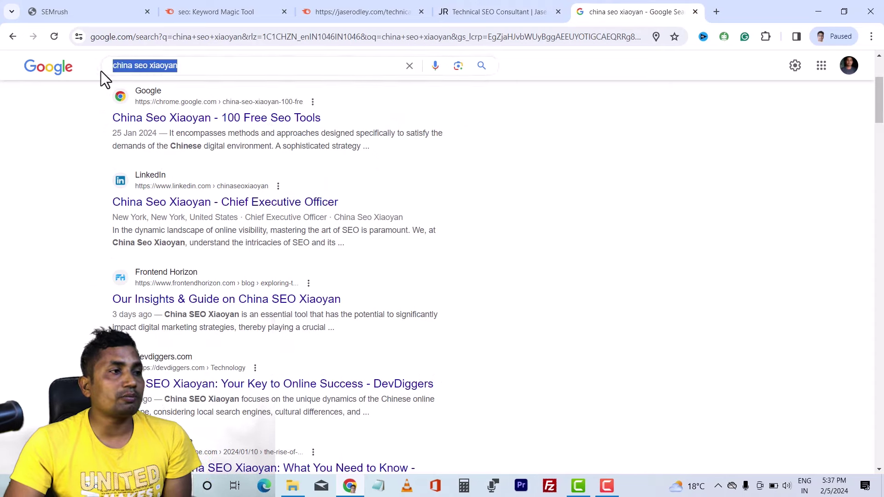
type("se")
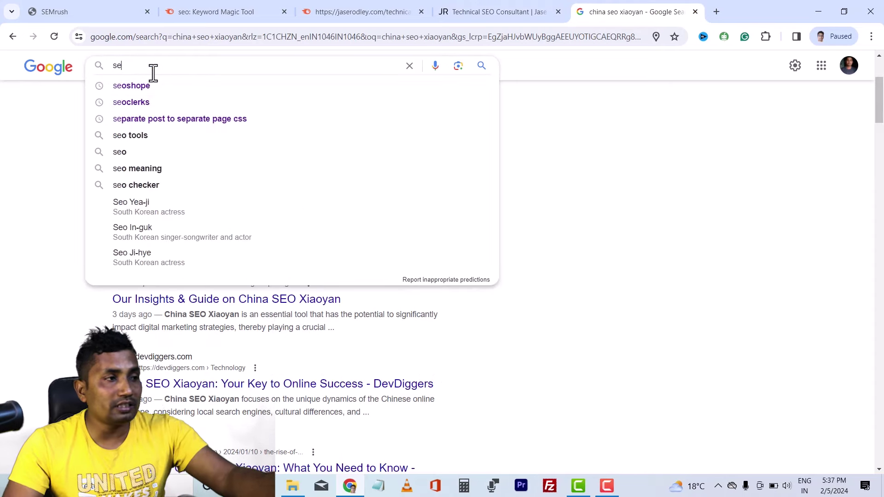
left_click(146, 102)
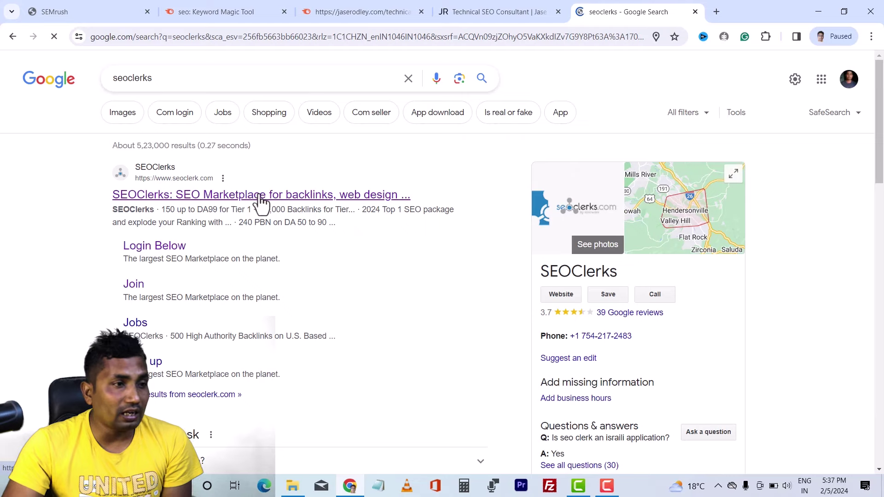
left_click(254, 202)
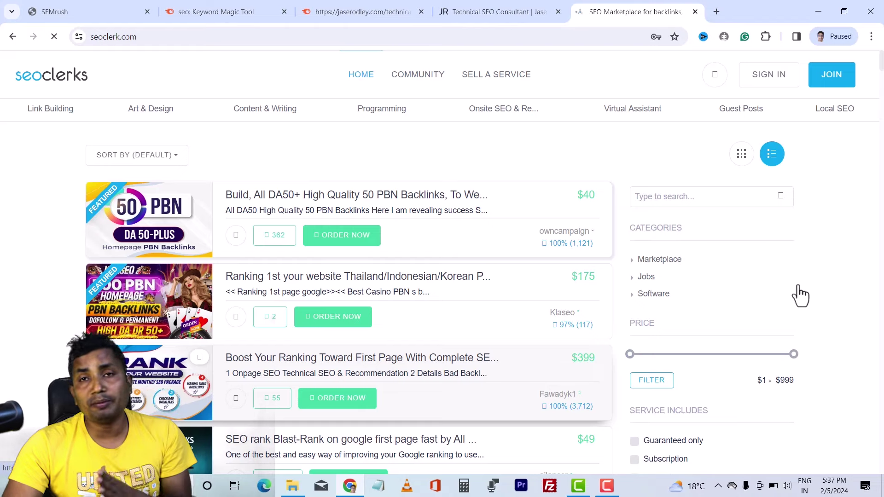
Step: Filter the SEOClerks services to a price range of $1 to $8 and guaranteed services only
scroll(799, 287, "down", 2)
left_click_drag(793, 237, 629, 243)
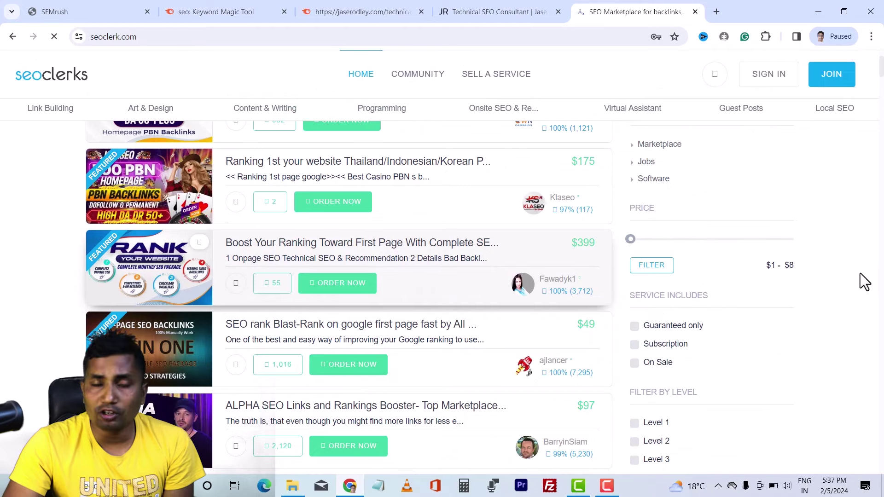
scroll(690, 221, "down", 3)
left_click(636, 154)
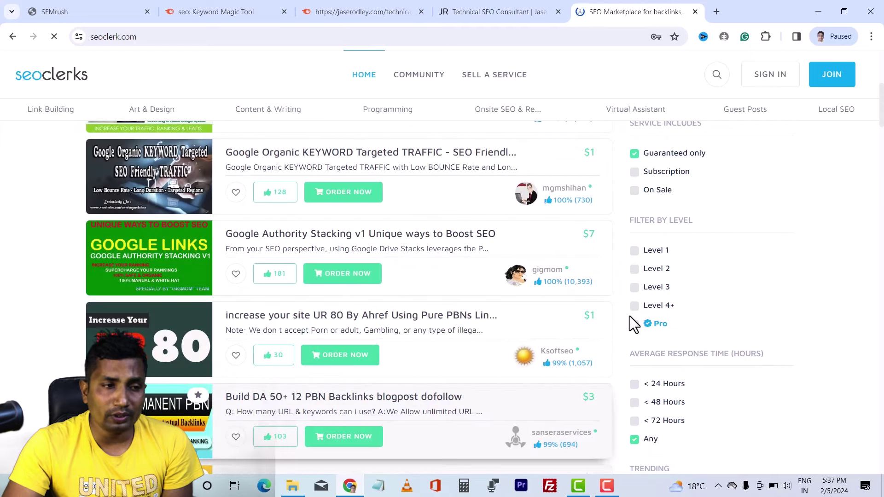
Step: Limit the services to Level 1 sellers to browse their offers, and remove that level filter again
left_click(641, 251)
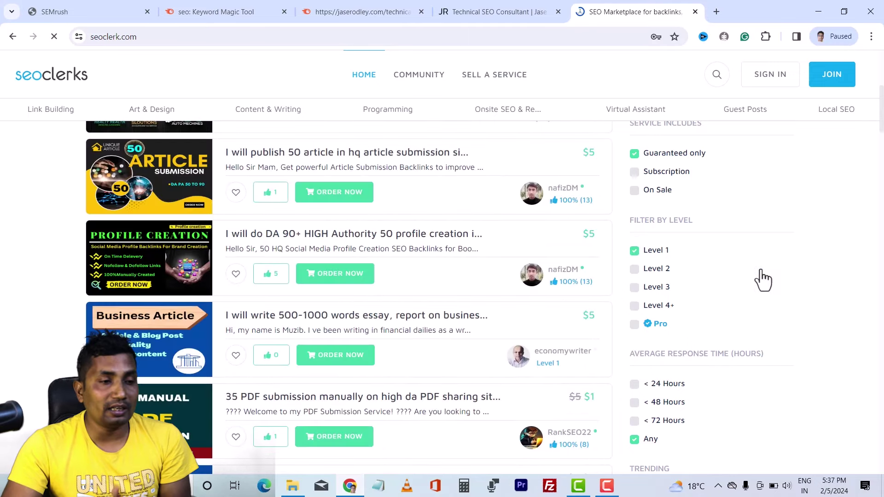
scroll(763, 280, "down", 3)
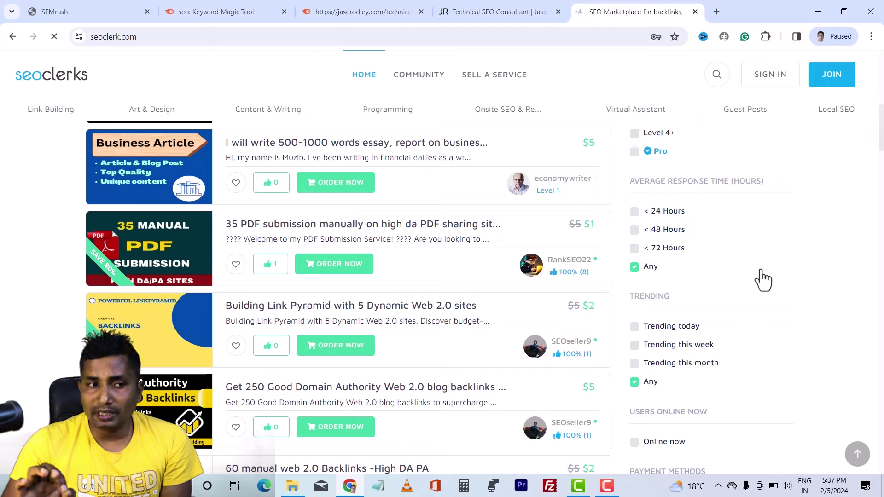
scroll(763, 280, "down", 3)
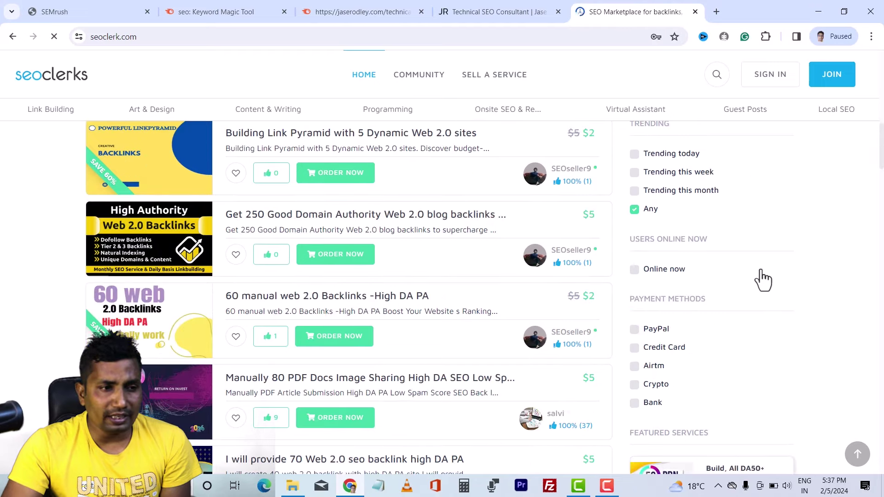
scroll(763, 280, "down", 2)
scroll(763, 279, "up", 10)
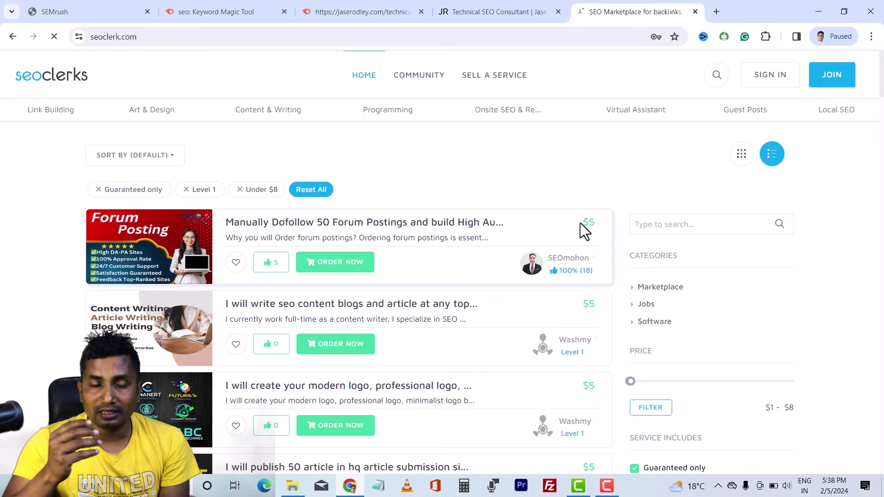
scroll(491, 290, "down", 2)
scroll(493, 296, "up", 2)
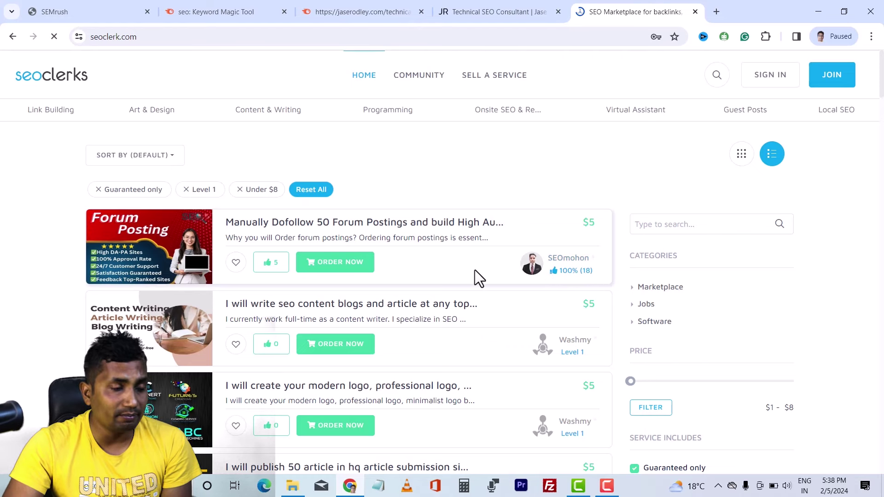
scroll(473, 270, "down", 5)
scroll(477, 273, "down", 4)
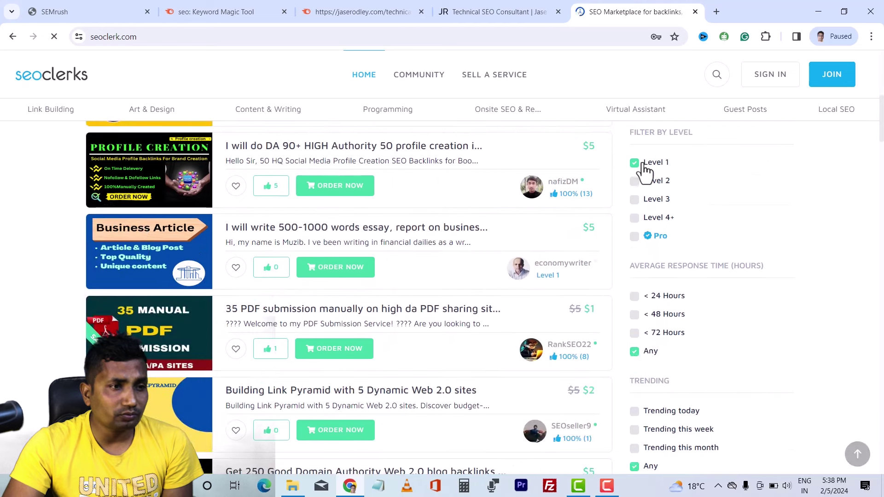
left_click(634, 163)
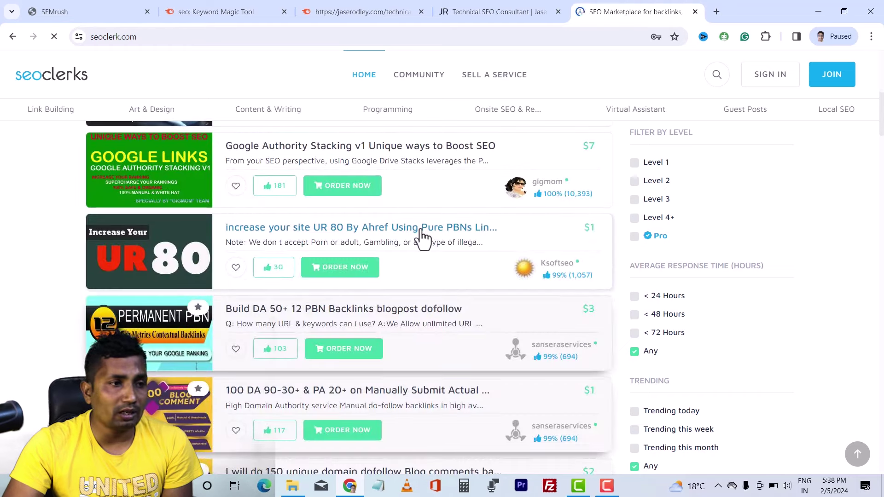
Step: Browse the low-priced guaranteed services and open the $1 offer for 100 manually submitted DA 90-30+ and PA 20+ blog comments
scroll(421, 239, "up", 3)
scroll(426, 242, "up", 2)
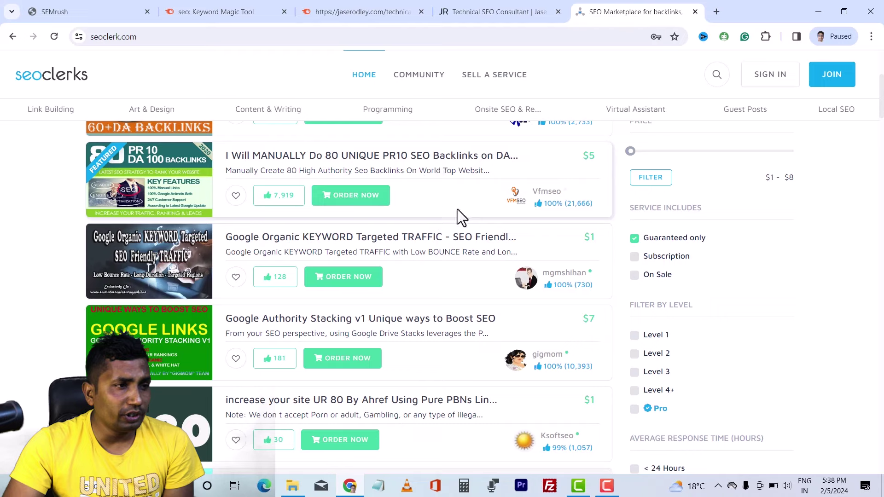
scroll(457, 198, "down", 4)
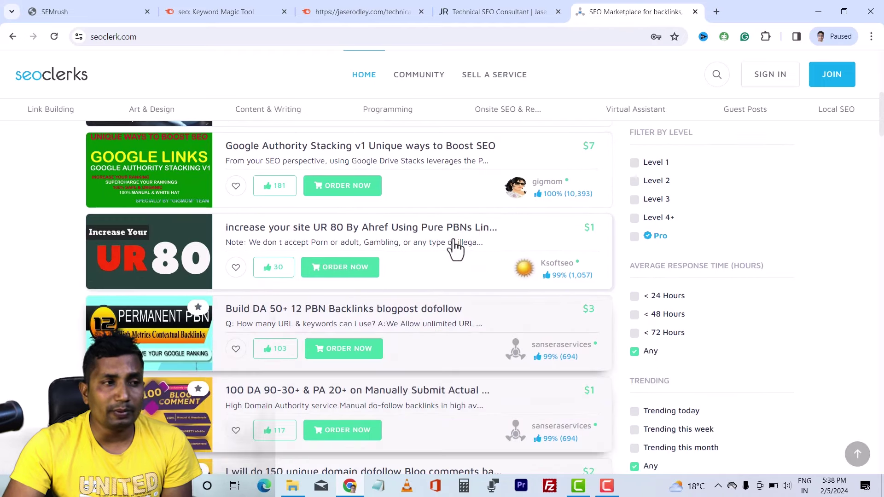
scroll(454, 272, "down", 4)
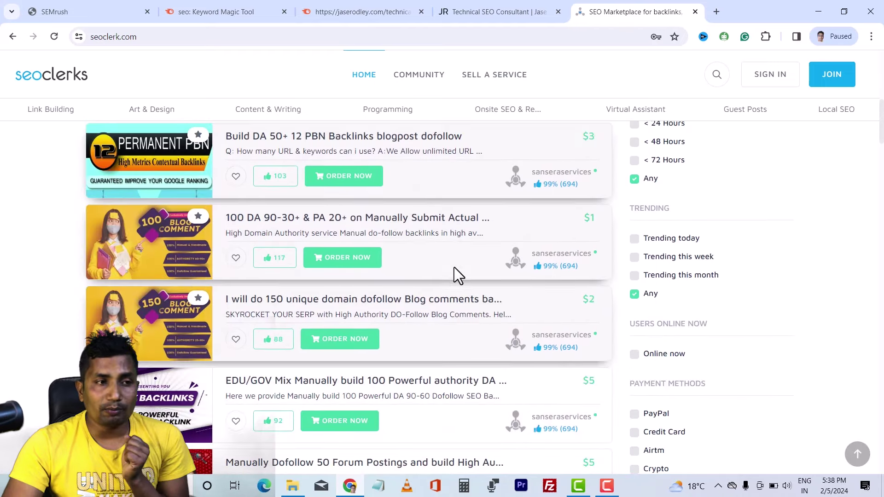
scroll(454, 272, "up", 4)
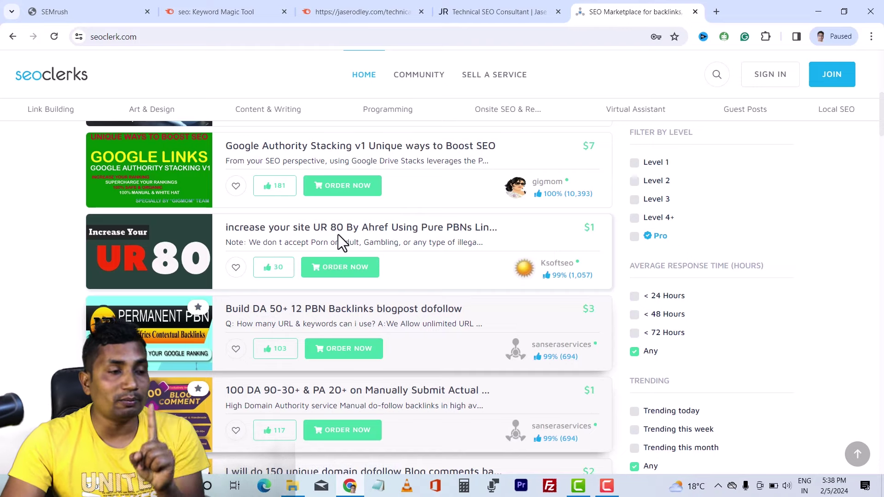
scroll(449, 251, "down", 3)
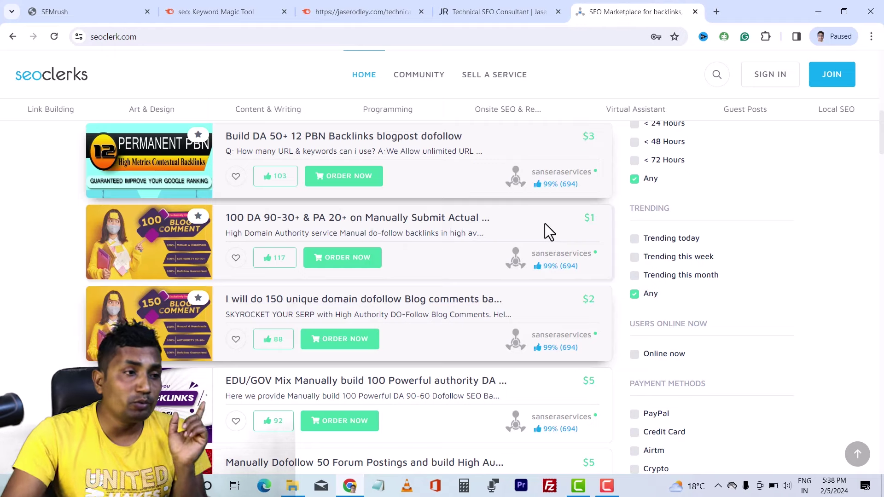
left_click(322, 221)
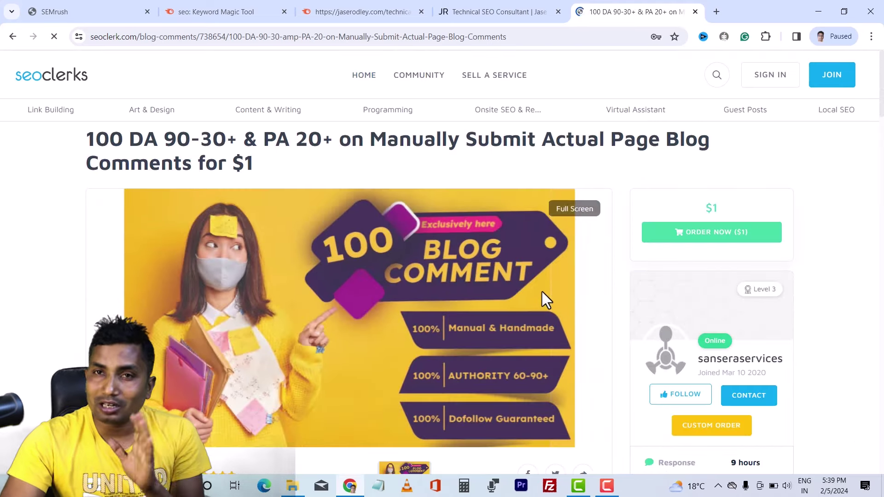
Step: Examine the buyer reviews of the blog comment service, comparing positive and negative ratings
scroll(543, 291, "down", 8)
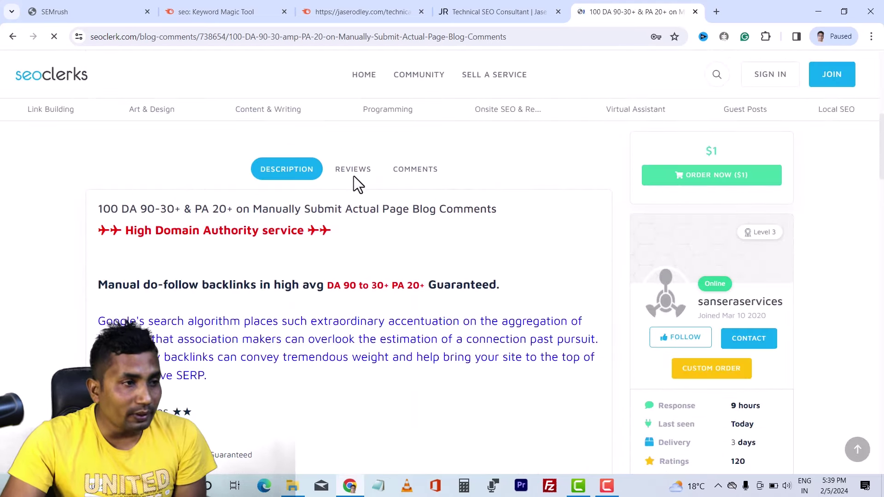
left_click(374, 176)
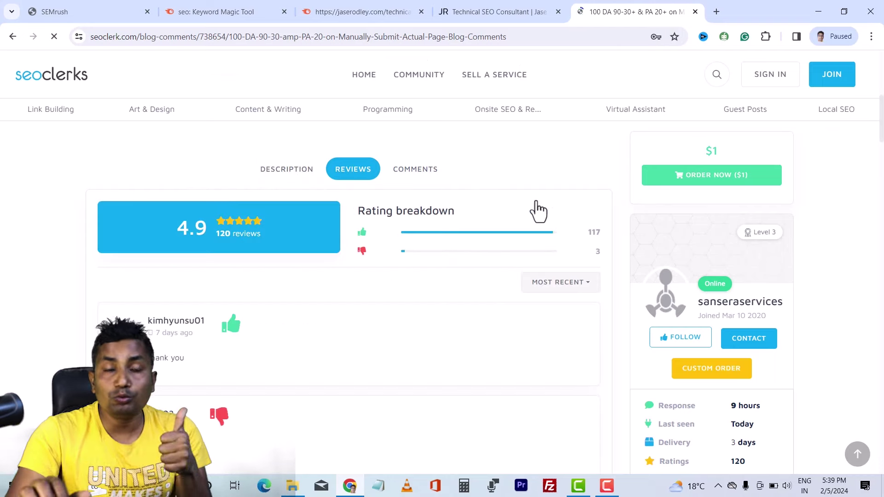
scroll(372, 299, "down", 3)
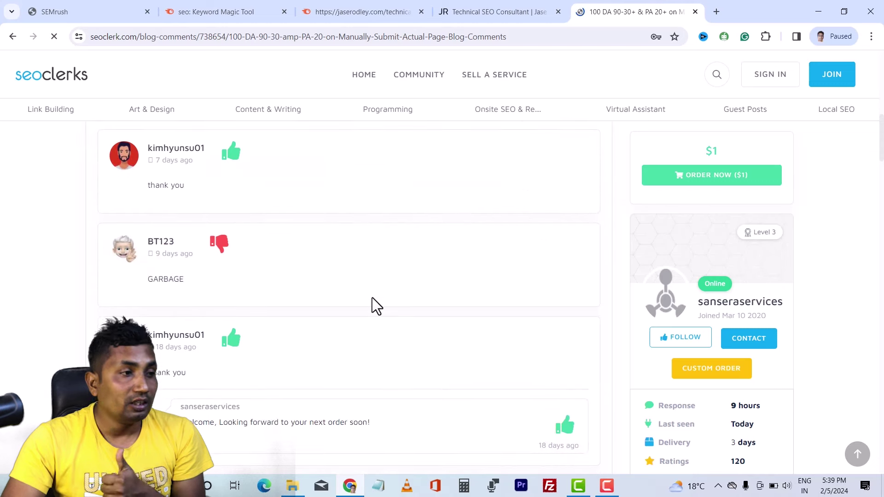
scroll(372, 304, "down", 2)
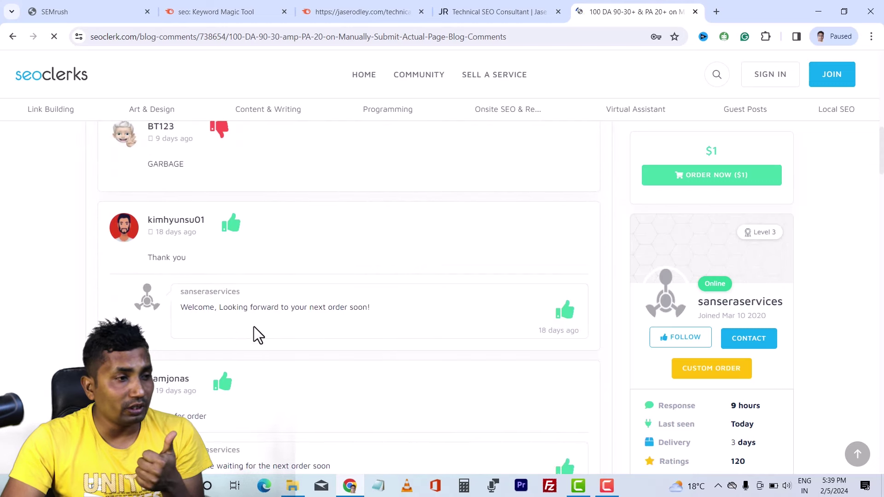
scroll(424, 311, "down", 4)
scroll(362, 331, "down", 1)
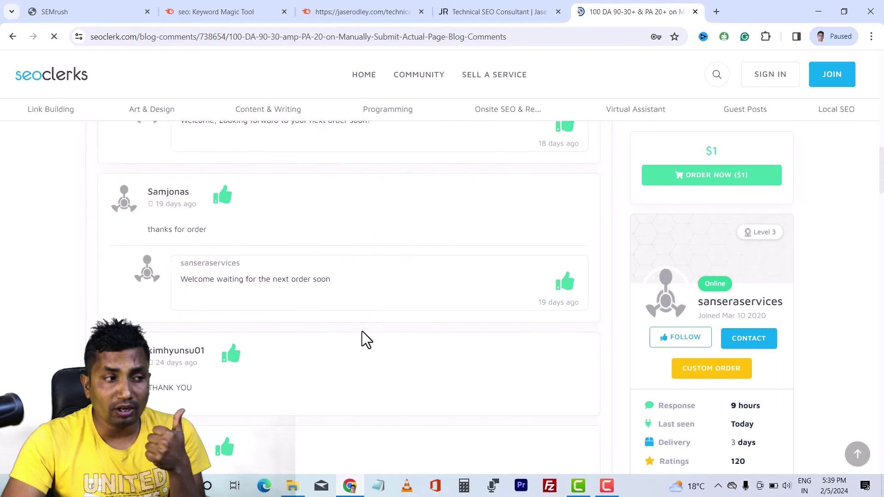
scroll(348, 332, "down", 2)
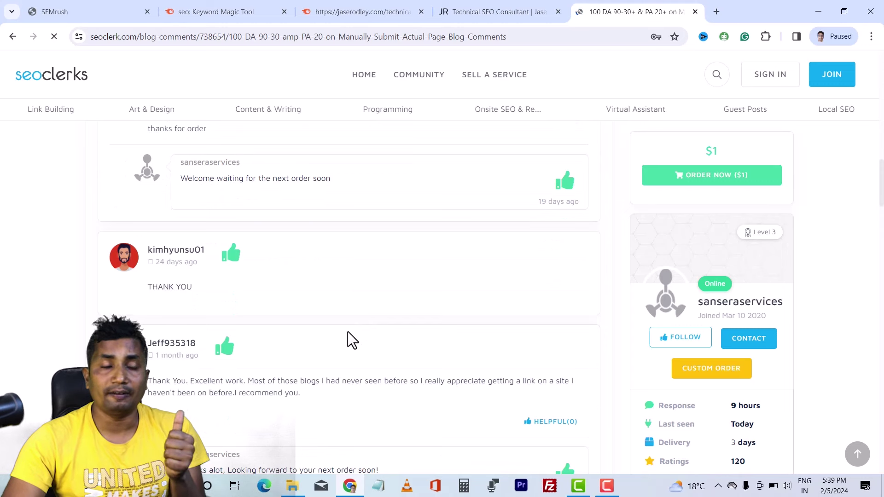
scroll(394, 339, "up", 3)
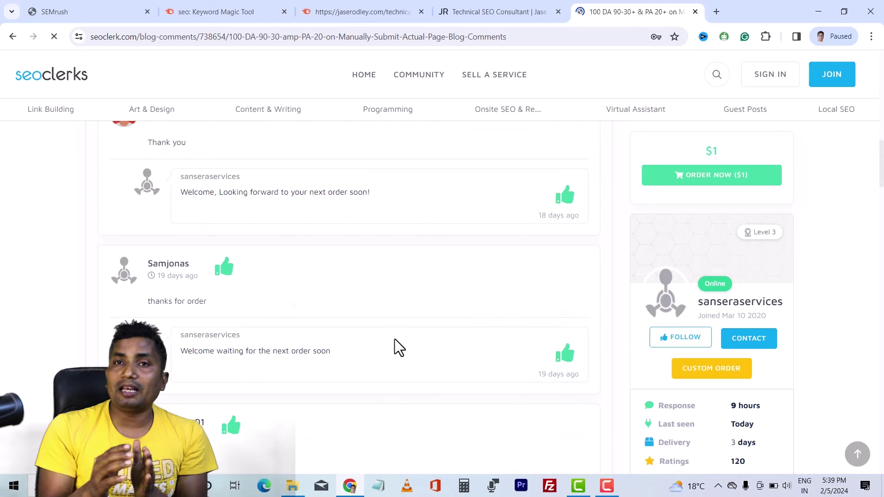